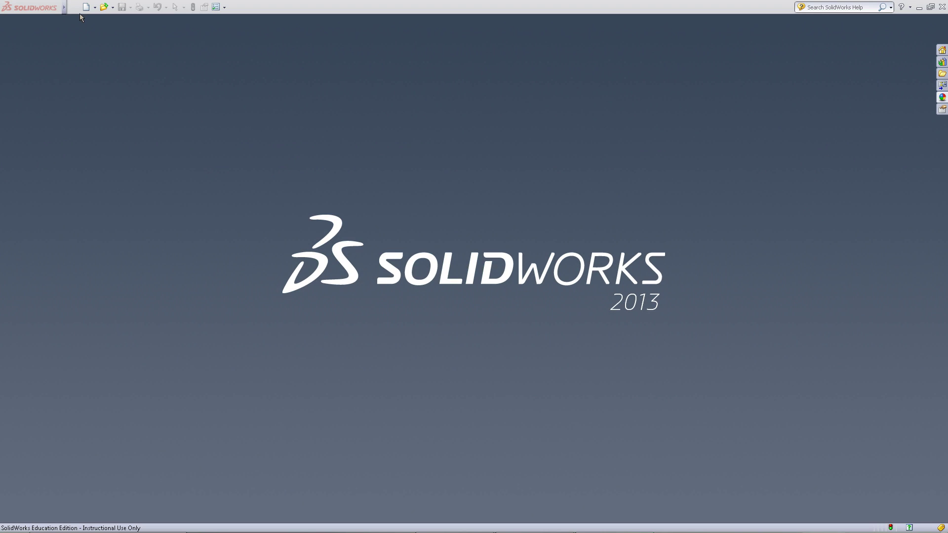
Step: Create a new part document and start a sketch on the Front Plane
click(85, 7)
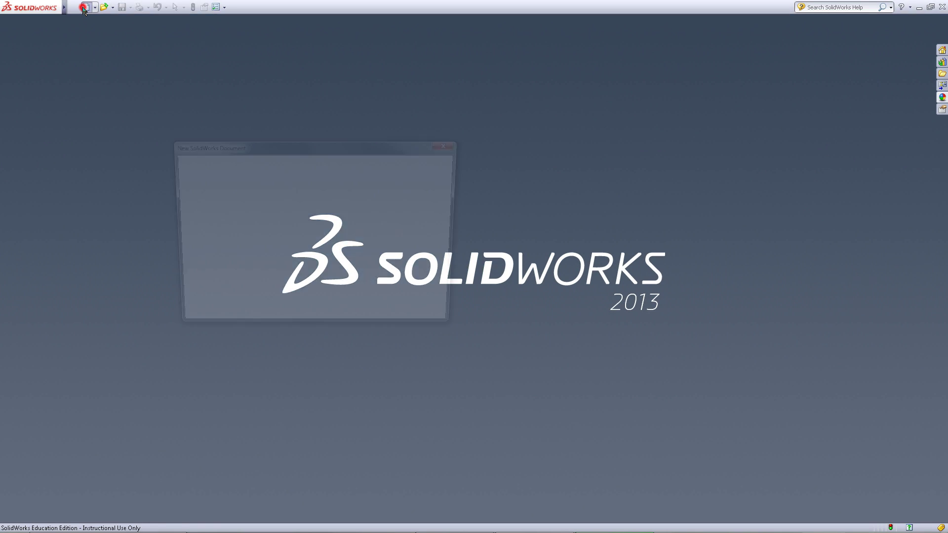
click(346, 321)
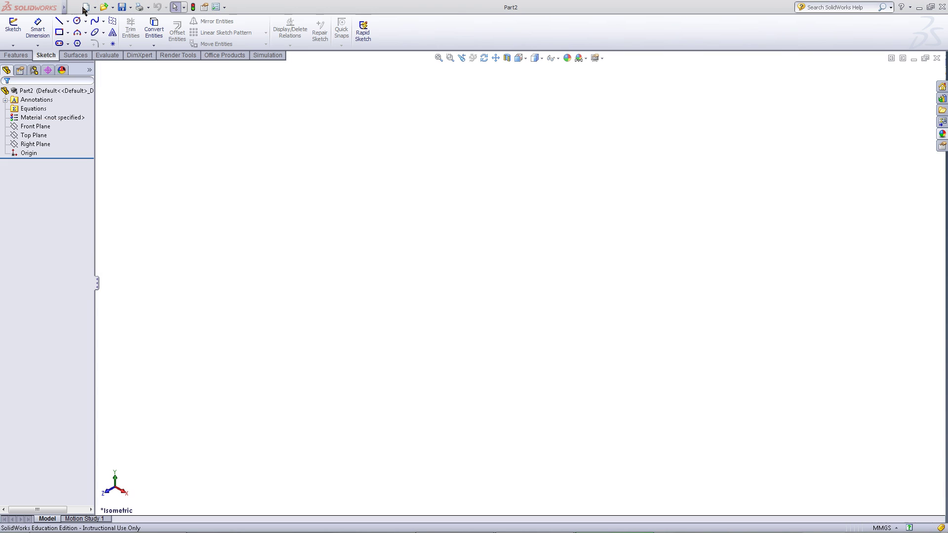
right_click(45, 127)
click(55, 118)
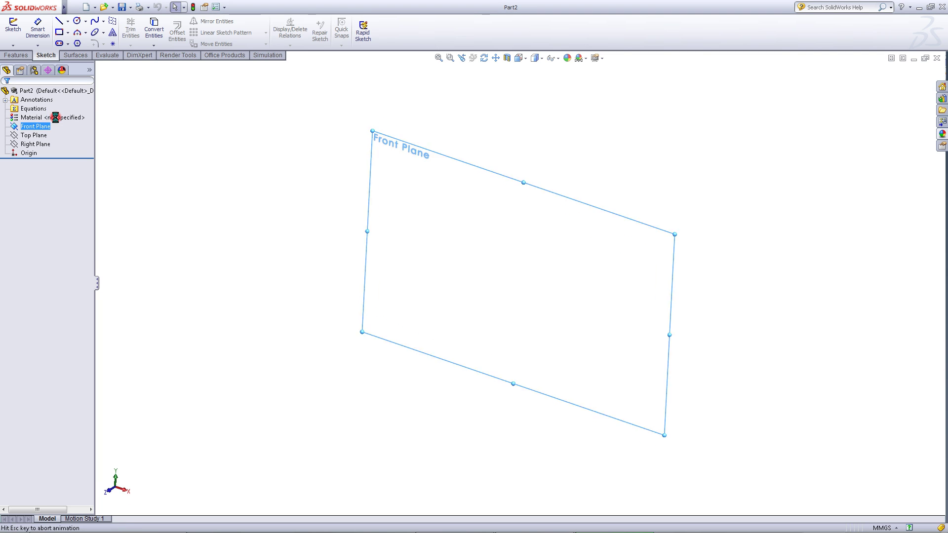
Step: Sketch a center rectangle about 148 mm wide and 91 mm high, centred on the origin
click(67, 33)
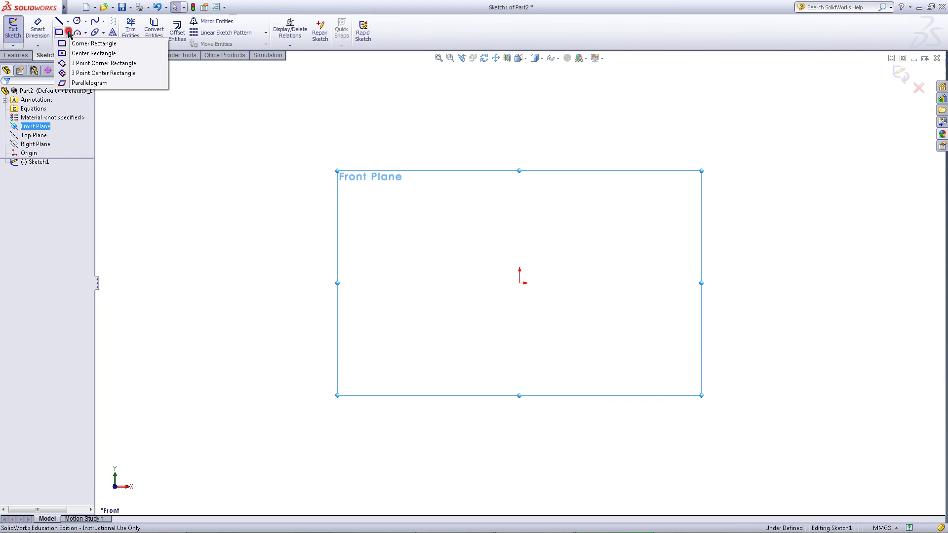
click(82, 54)
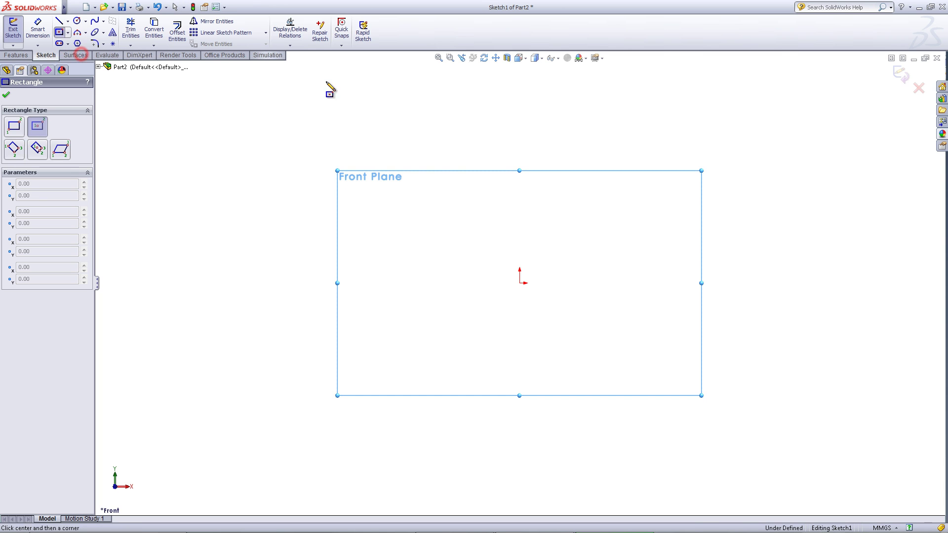
click(519, 283)
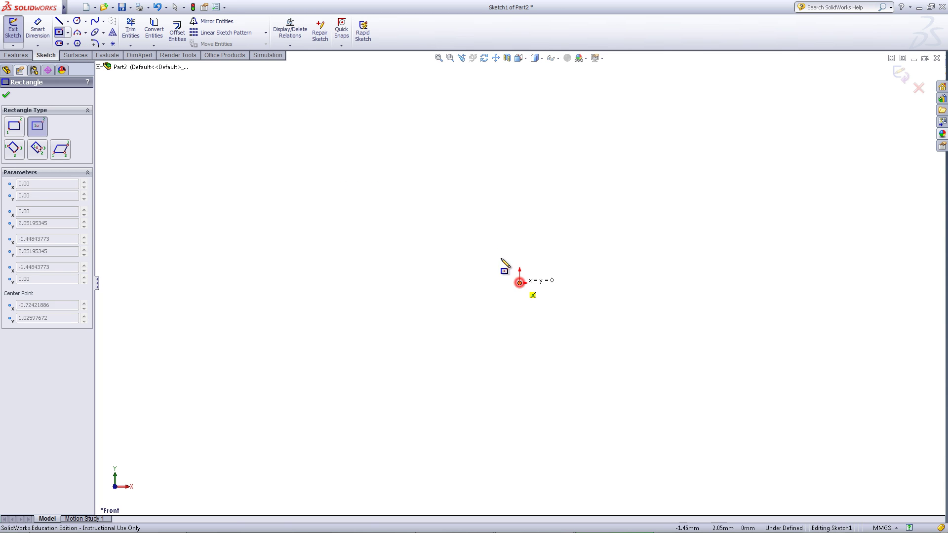
click(369, 191)
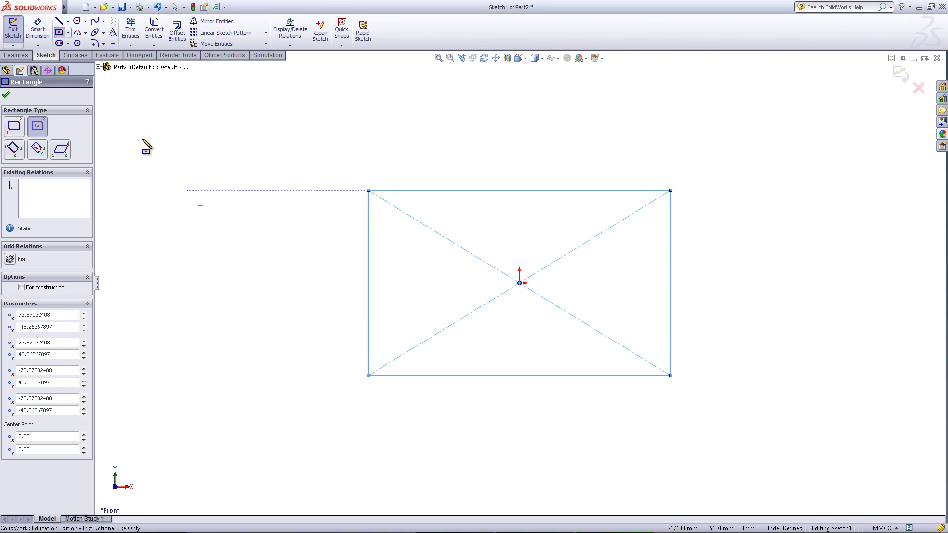
Step: Dimension the rectangle's vertical side as 90 mm
click(37, 29)
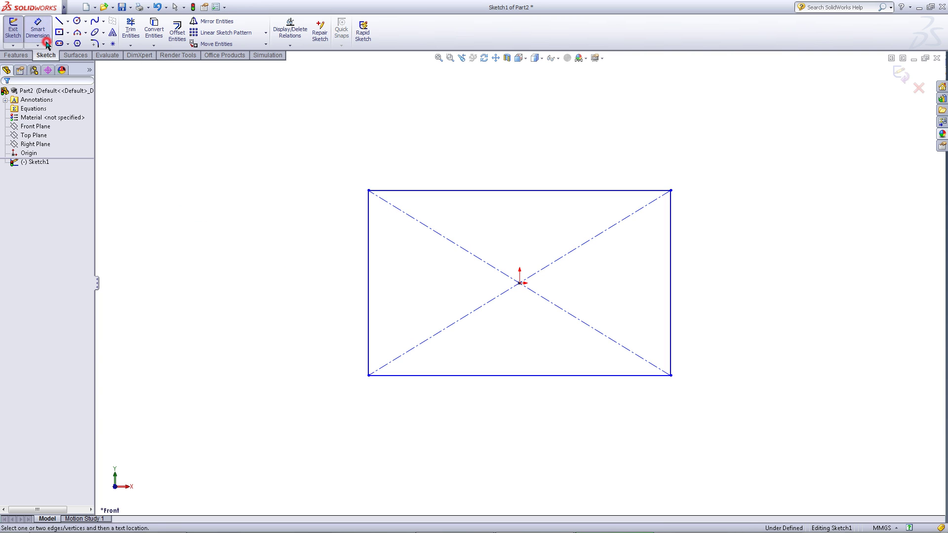
click(368, 261)
click(327, 268)
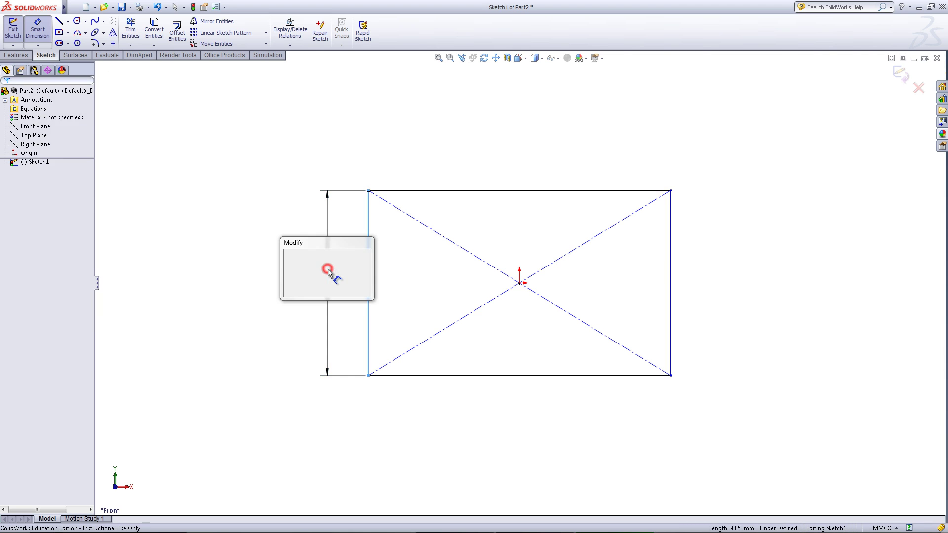
text(90)
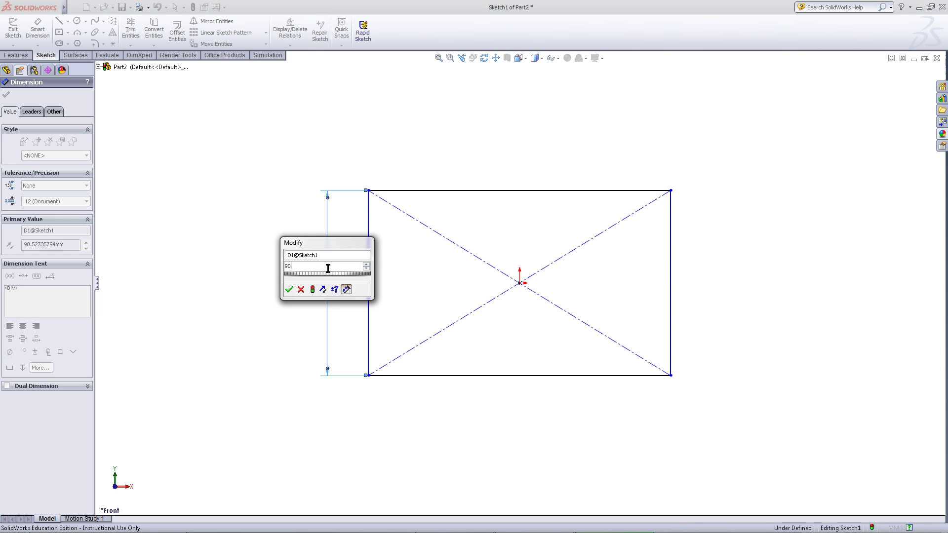
key(Return)
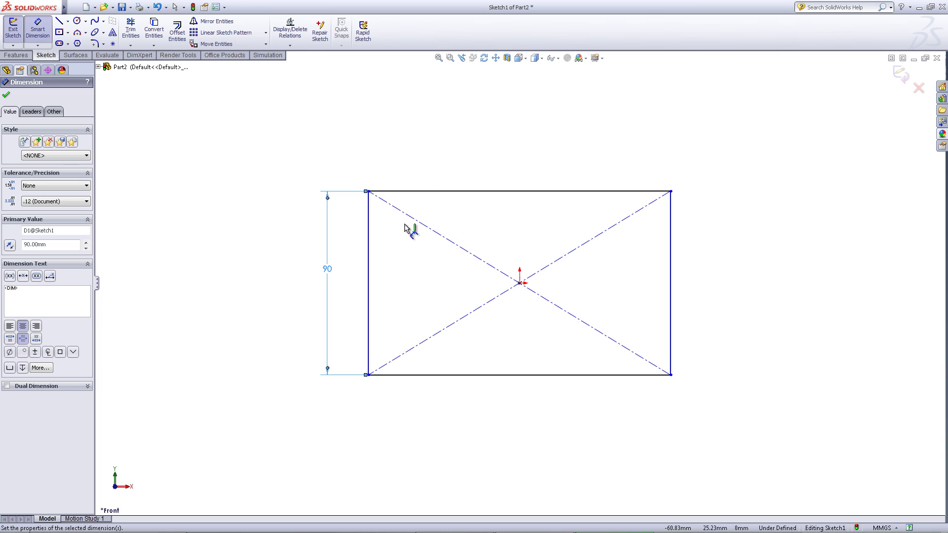
Step: Dimension the rectangle's horizontal side as 100 mm and exit the sketch
click(428, 191)
click(485, 159)
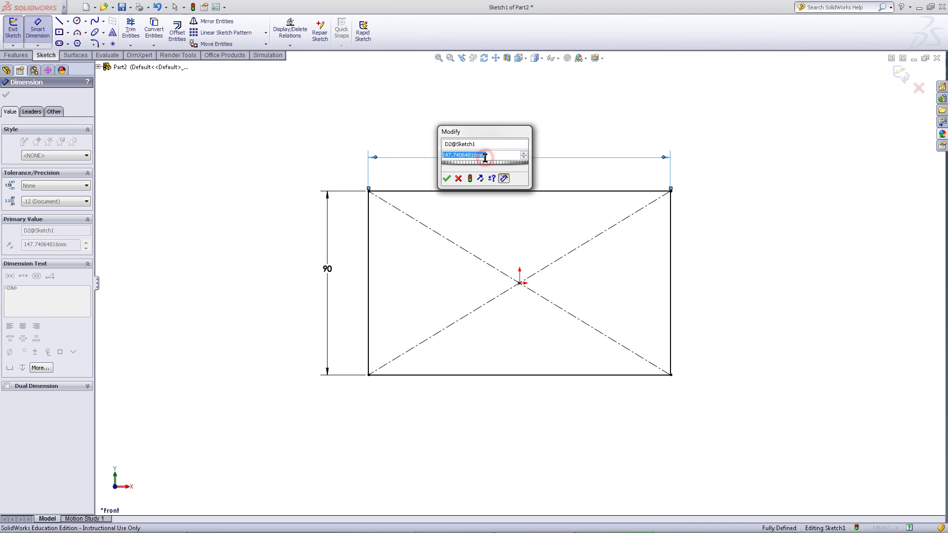
text(100)
key(Return)
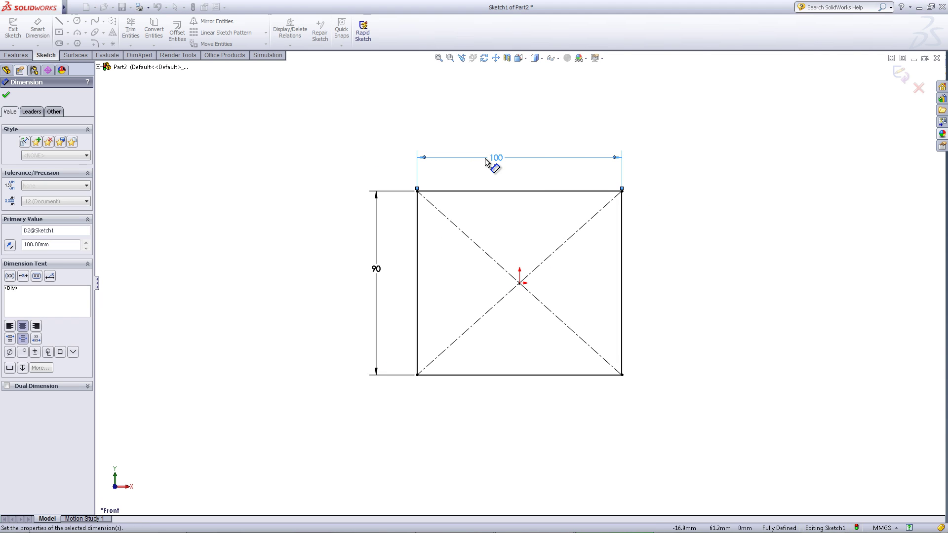
click(7, 96)
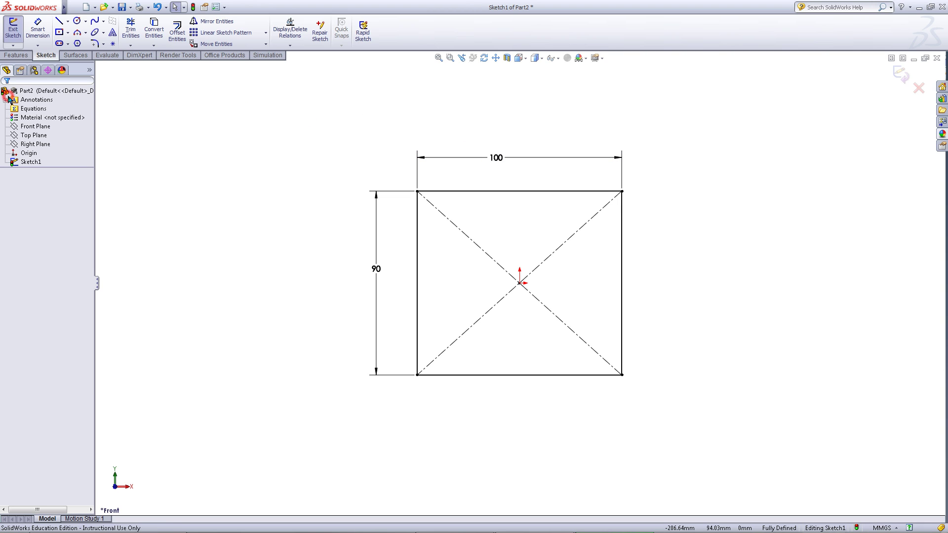
click(269, 217)
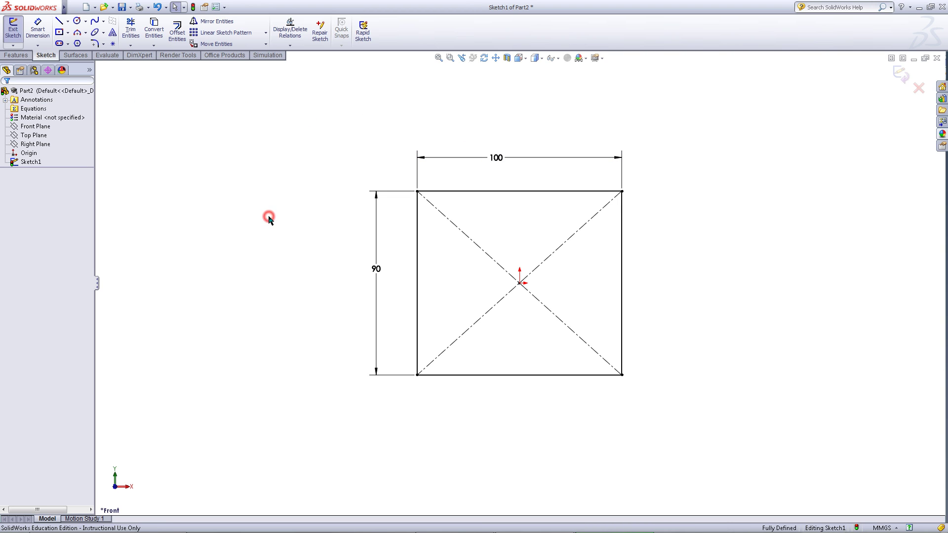
click(13, 28)
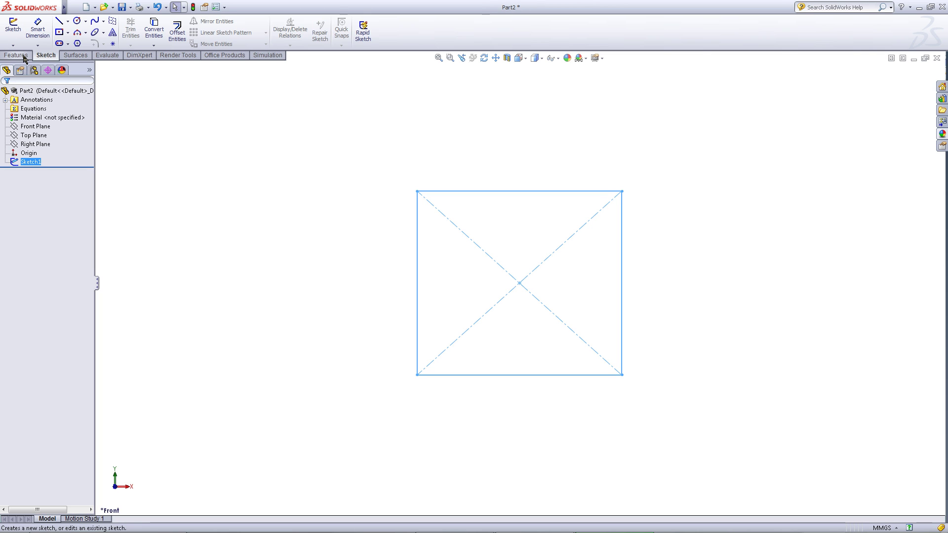
Step: Extrude the rectangle sketch as a boss with the Mid Plane end condition and a depth of 20 mm
click(23, 56)
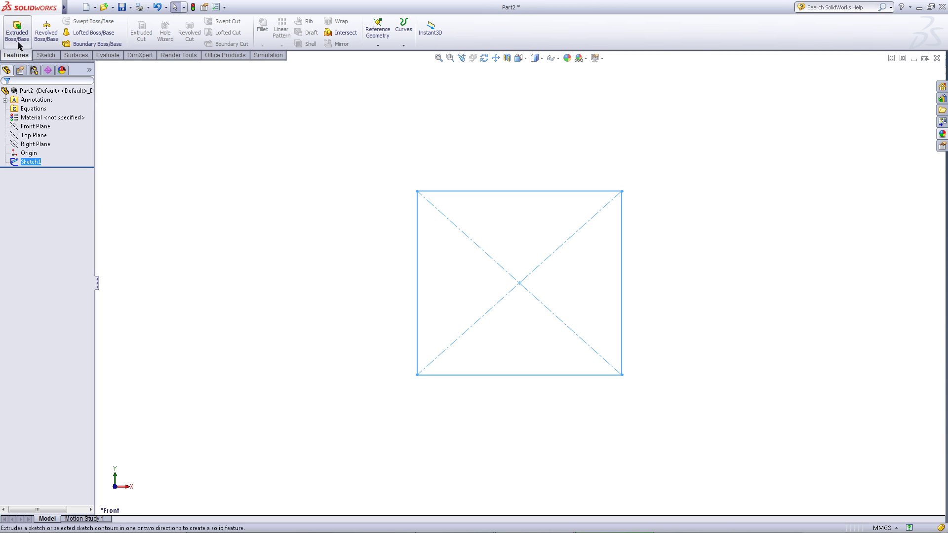
click(16, 33)
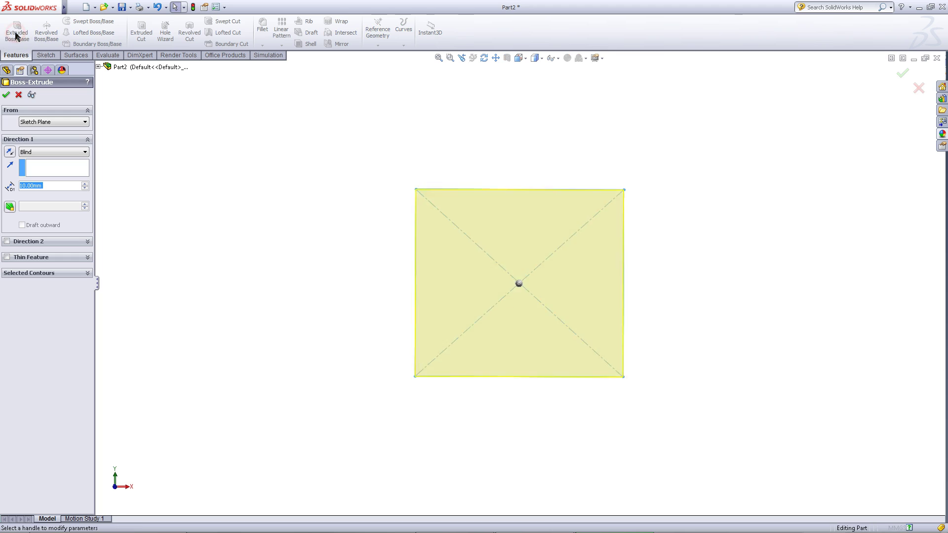
click(78, 152)
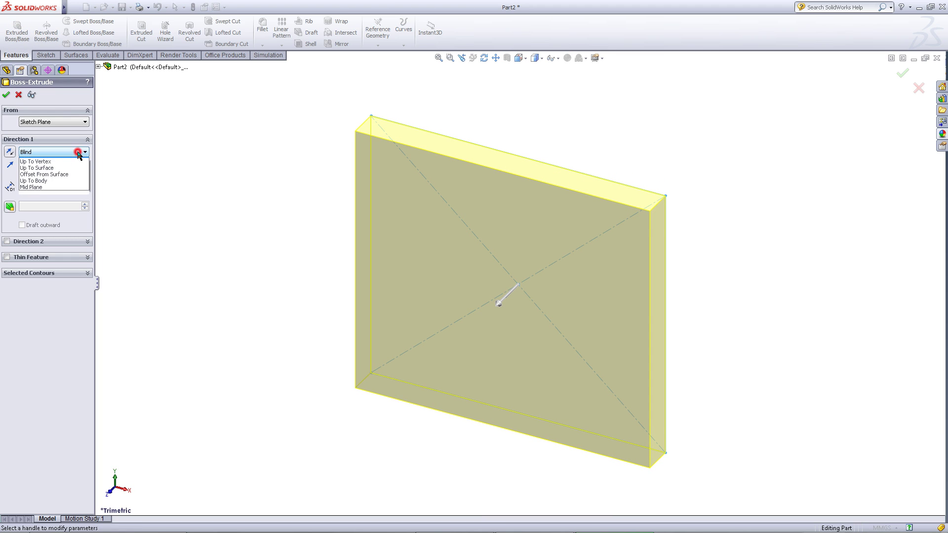
click(68, 192)
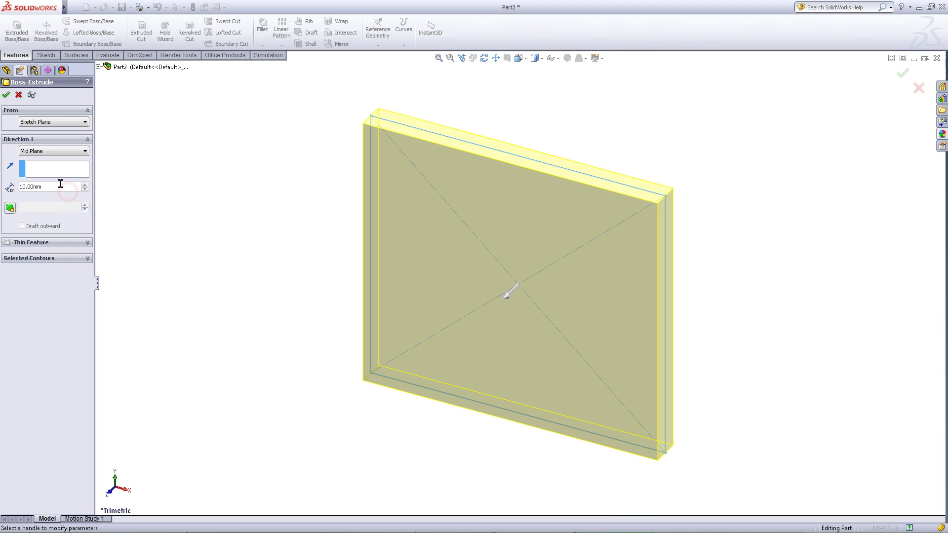
text(20)
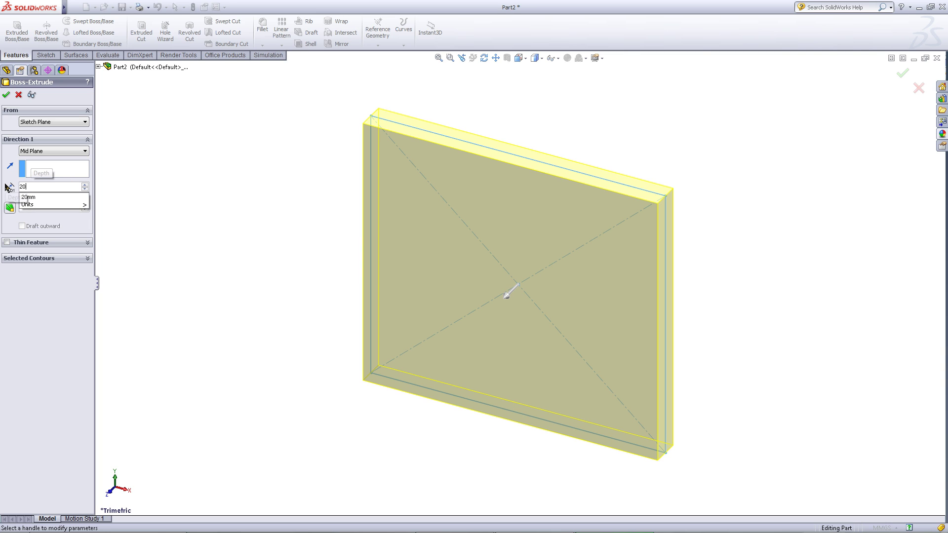
key(Return)
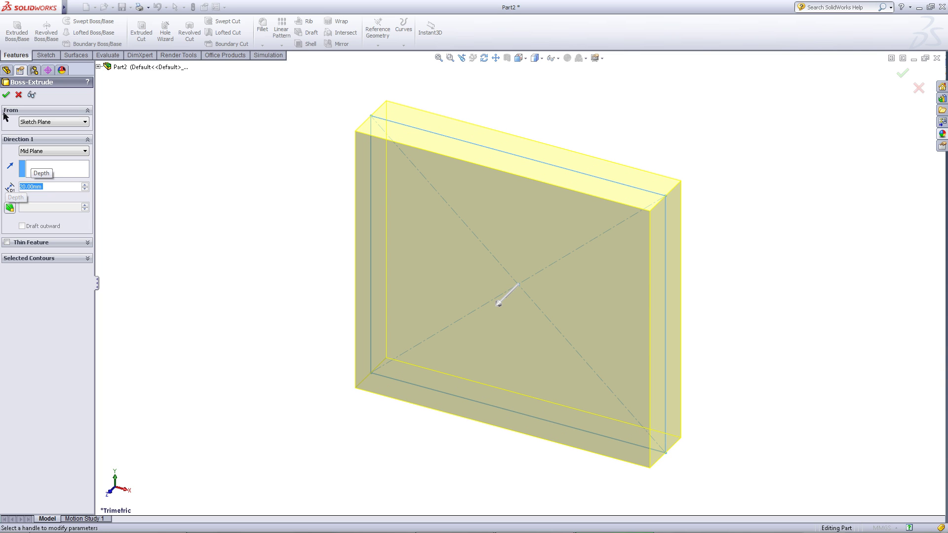
click(6, 95)
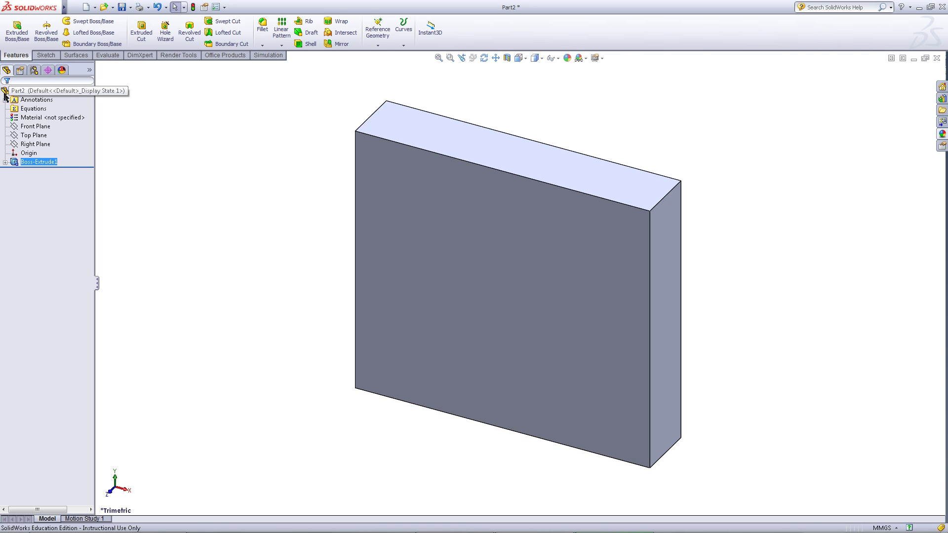
Step: Apply the Oak material from the Woods category to the part
right_click(78, 118)
click(109, 128)
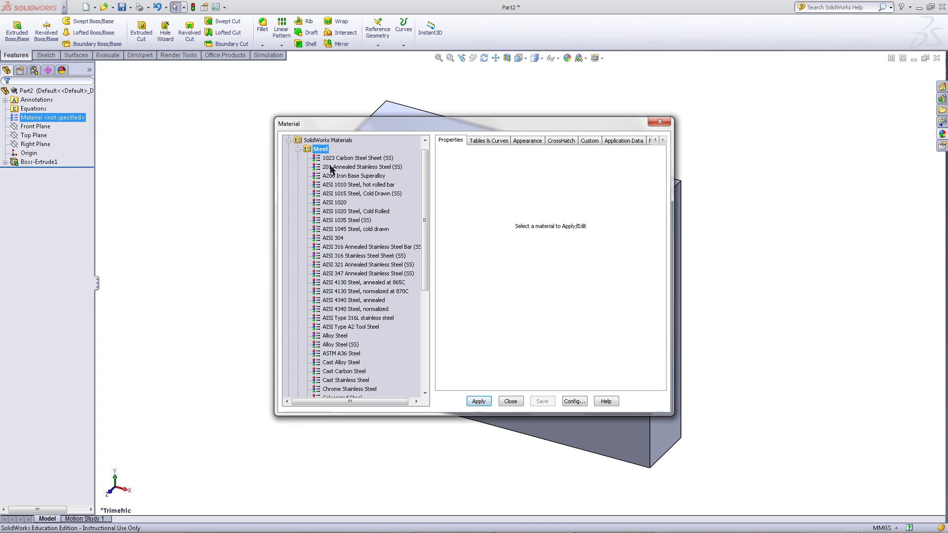
click(298, 149)
click(298, 283)
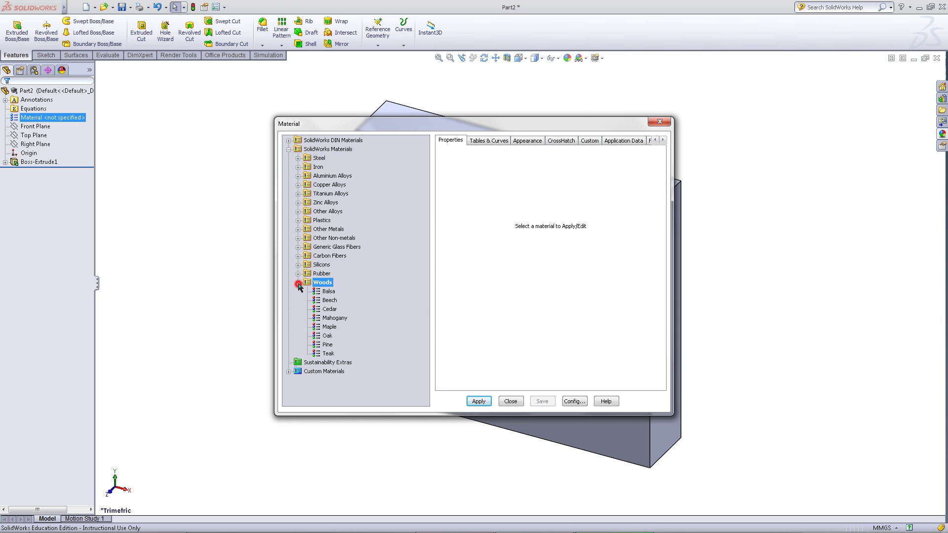
click(327, 337)
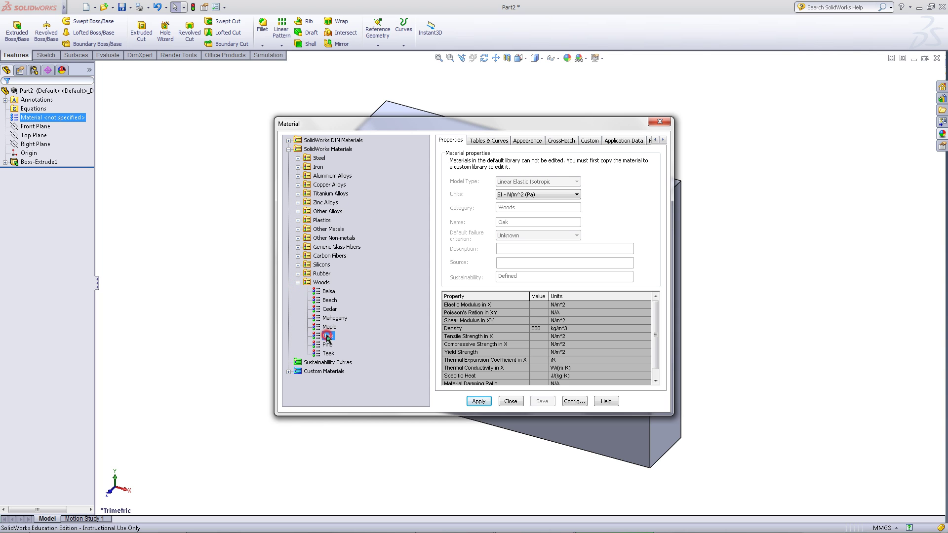
click(483, 402)
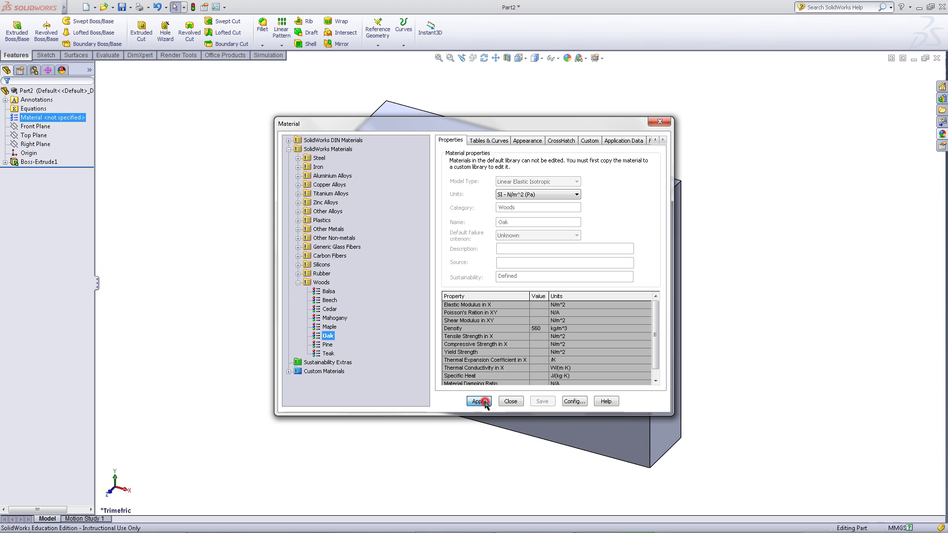
click(511, 402)
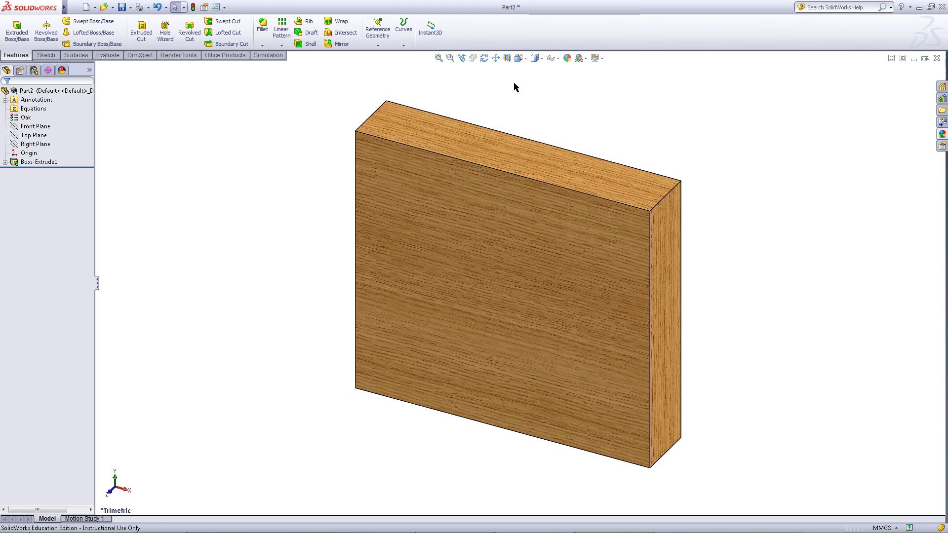
Step: Start a new sketch on the block's large front face, viewed from the front
click(519, 58)
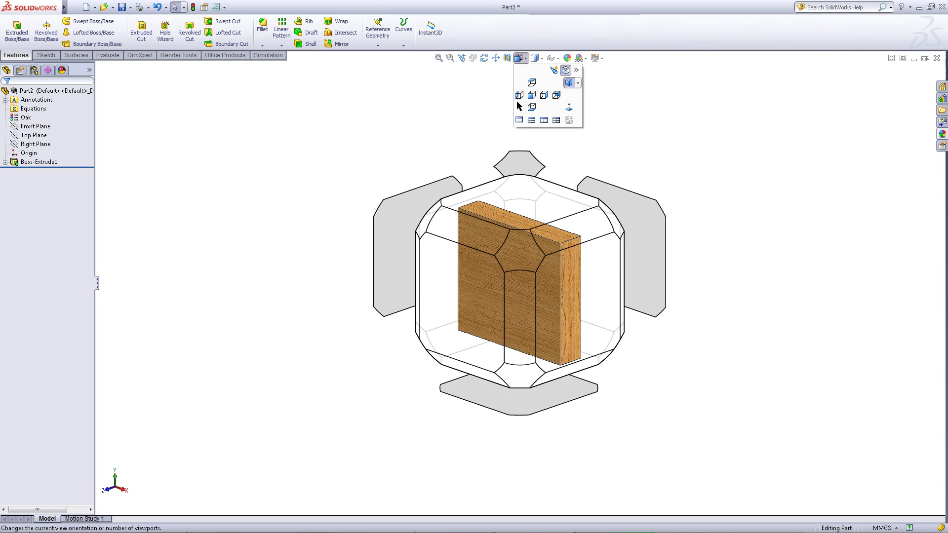
click(477, 291)
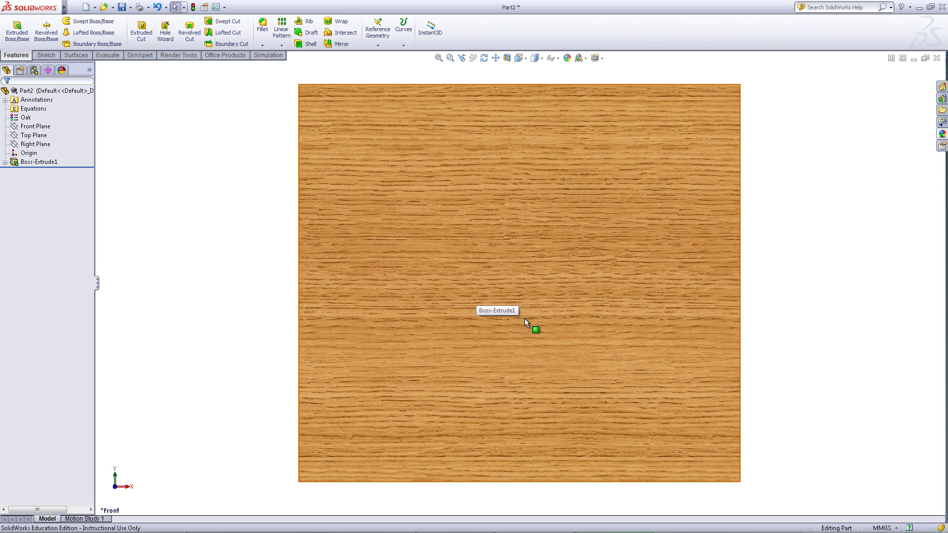
click(555, 339)
right_click(555, 340)
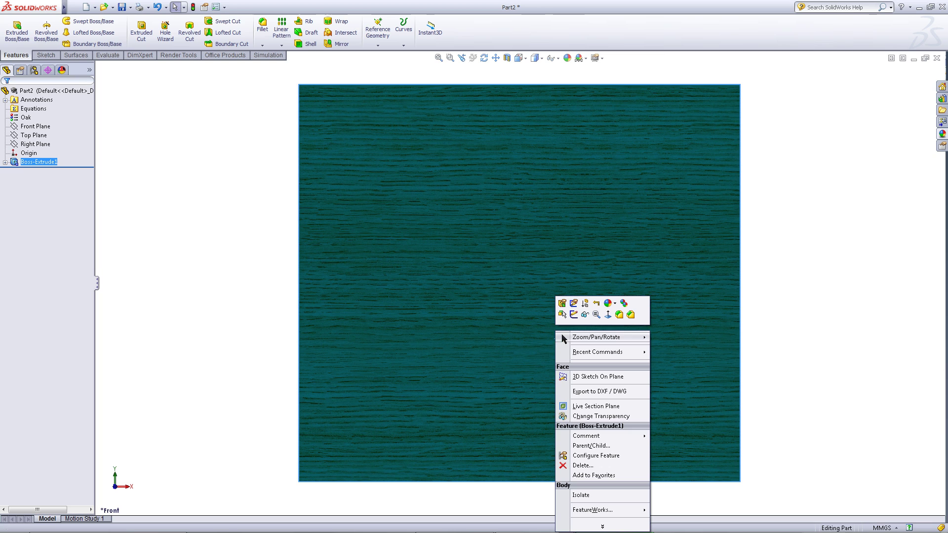
click(573, 315)
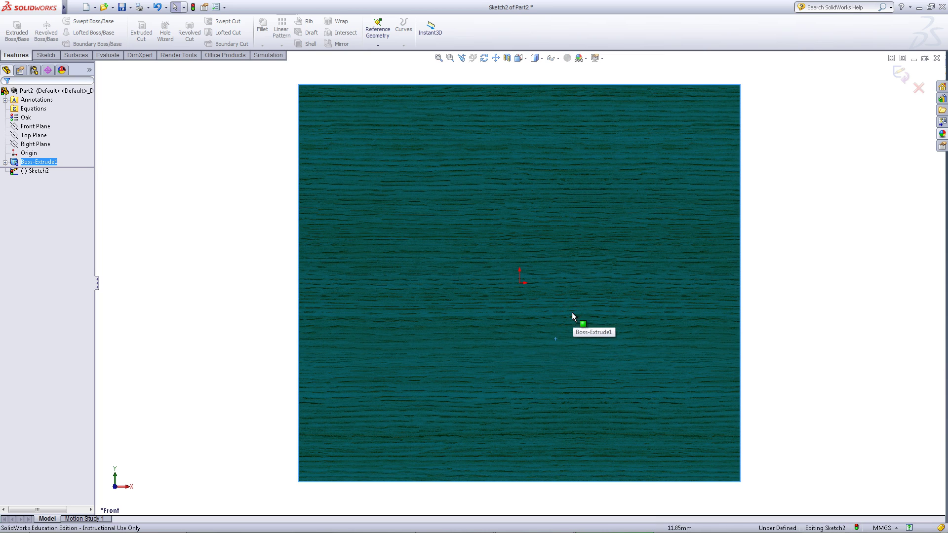
Step: Sketch a corner rectangle about 29 mm wide and 19 mm high starting at the front face's lower-right corner
click(45, 56)
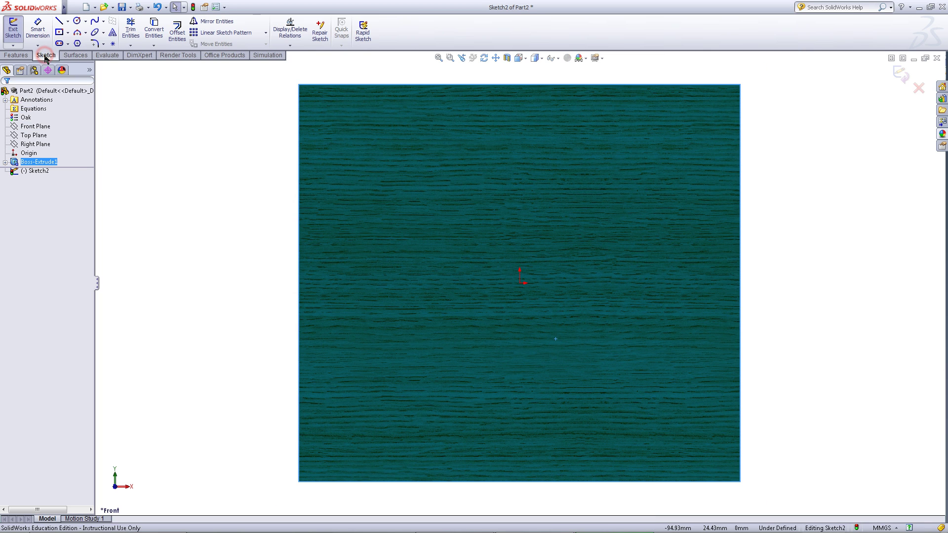
click(68, 32)
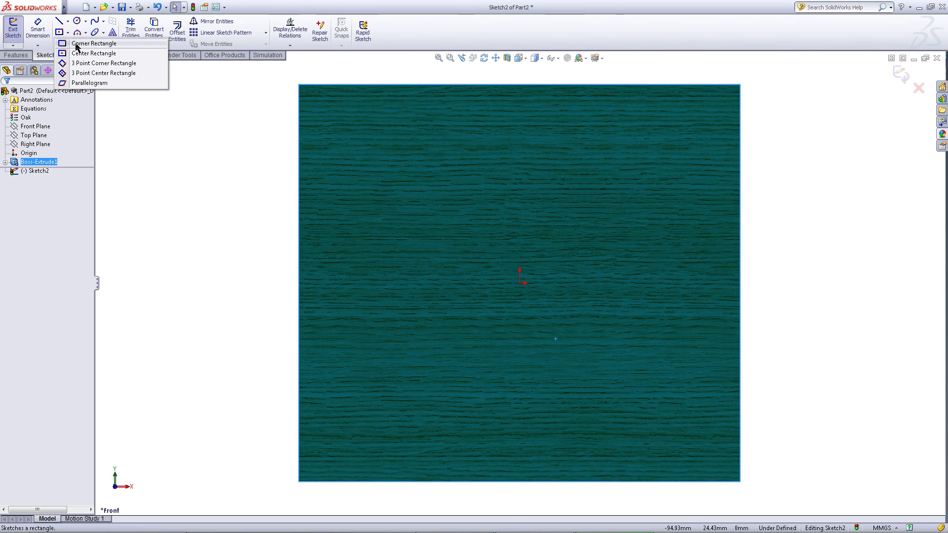
click(77, 45)
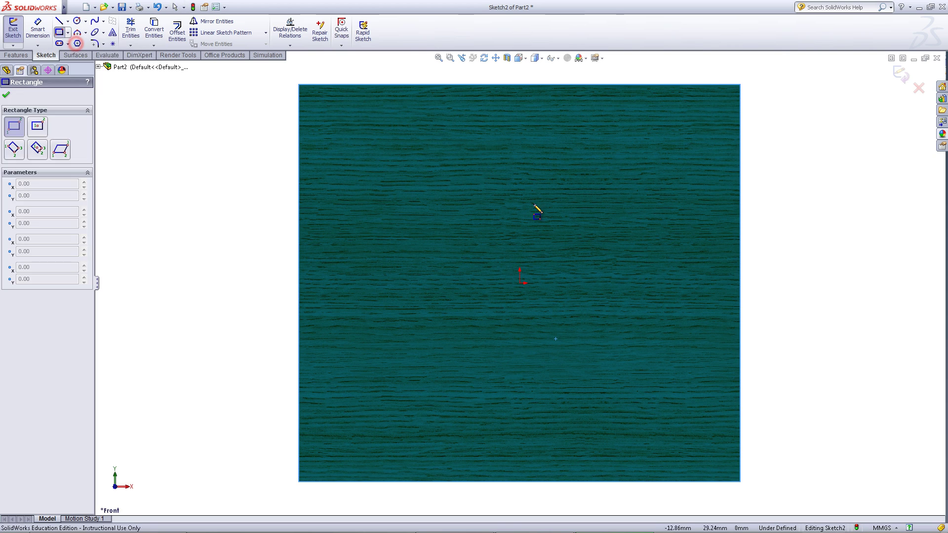
click(740, 481)
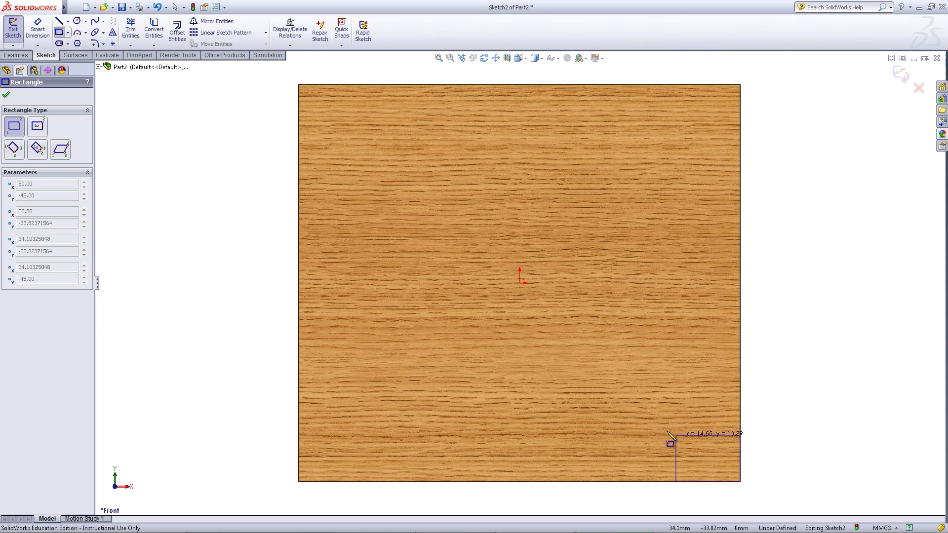
click(611, 400)
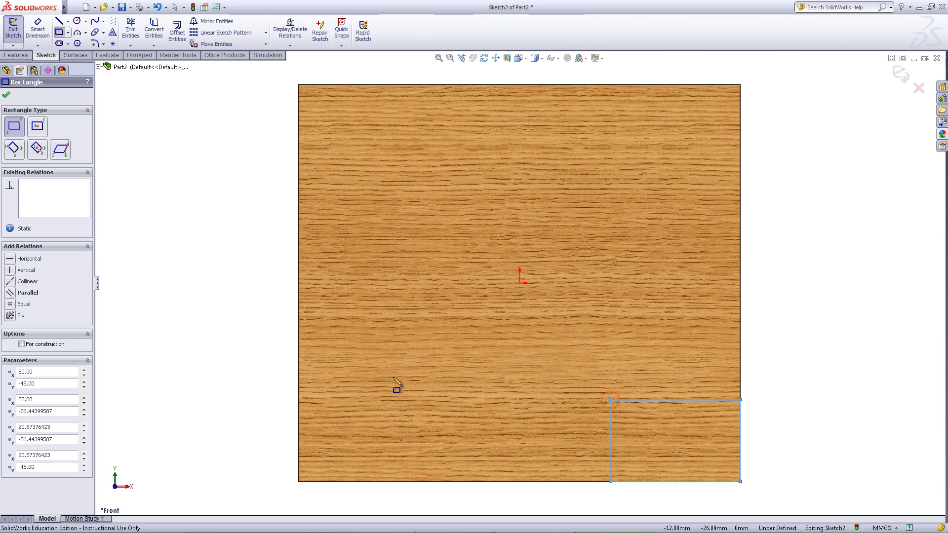
Step: Dimension the corner rectangle's bottom side as 20 mm
click(37, 29)
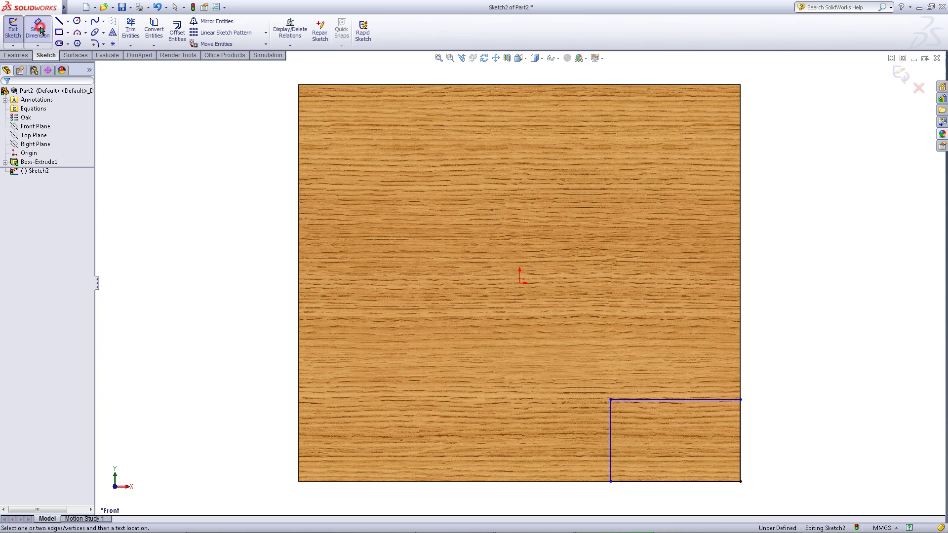
click(634, 482)
click(657, 497)
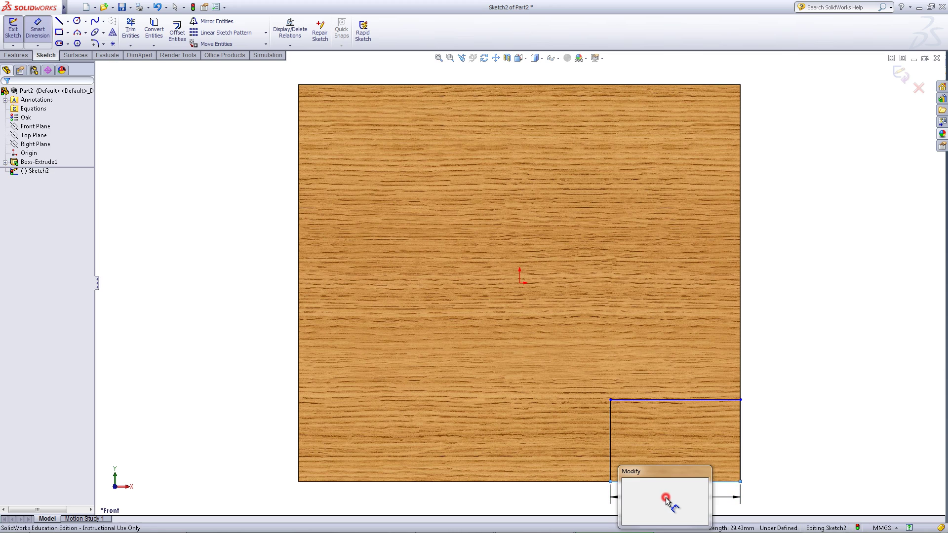
text(=)
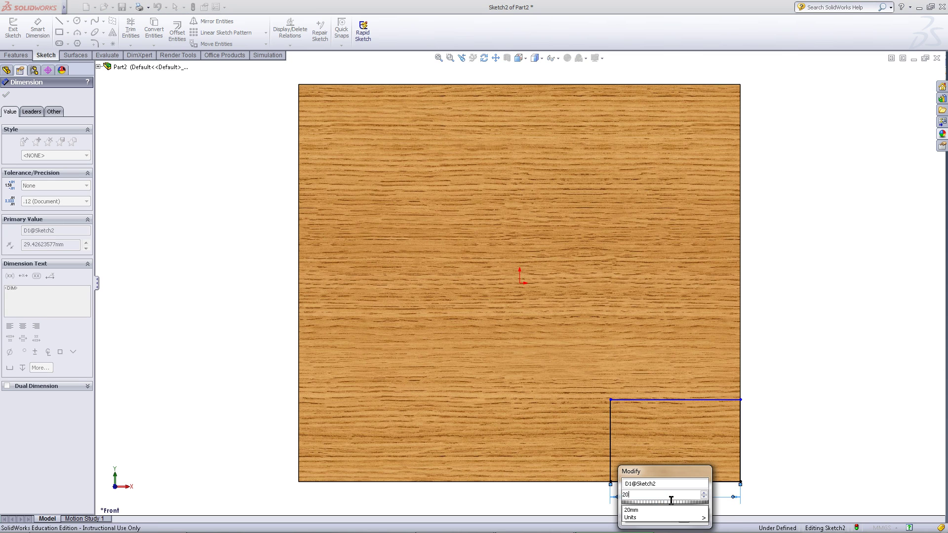
key(Escape)
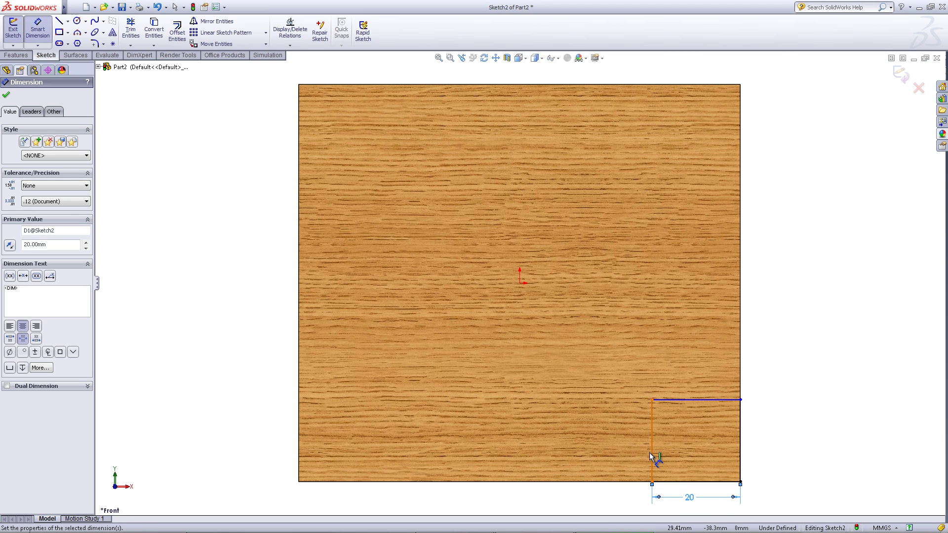
Step: Dimension the corner rectangle's left vertical side as 15 mm and finish dimensioning
click(650, 453)
click(611, 446)
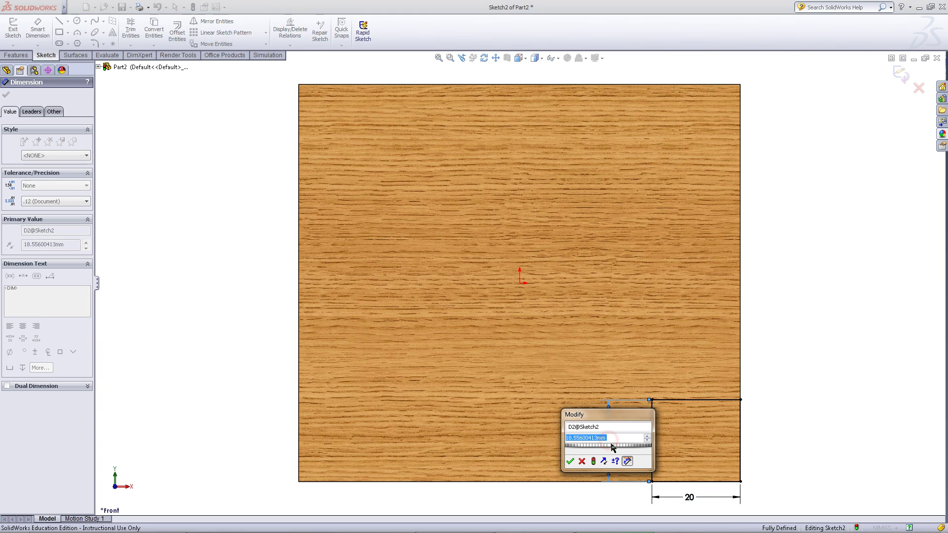
text(15)
key(Return)
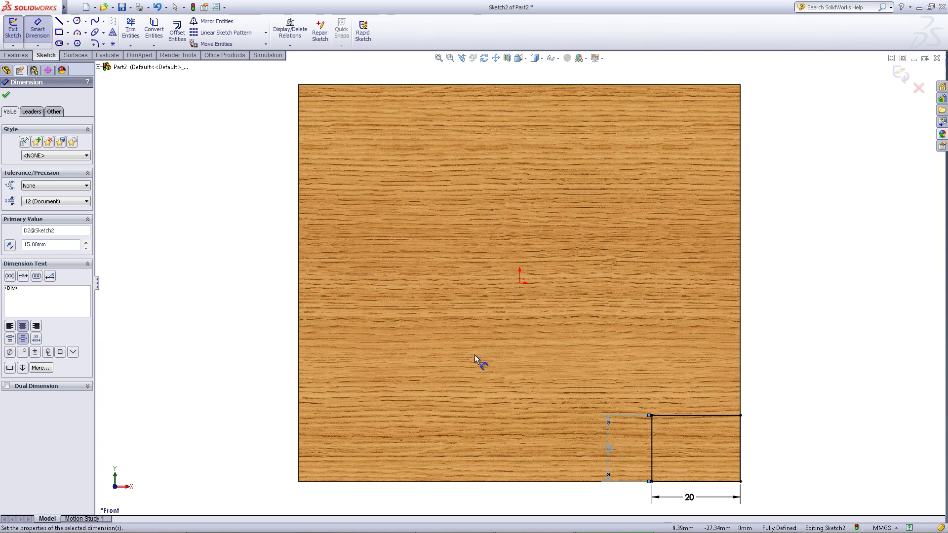
click(6, 94)
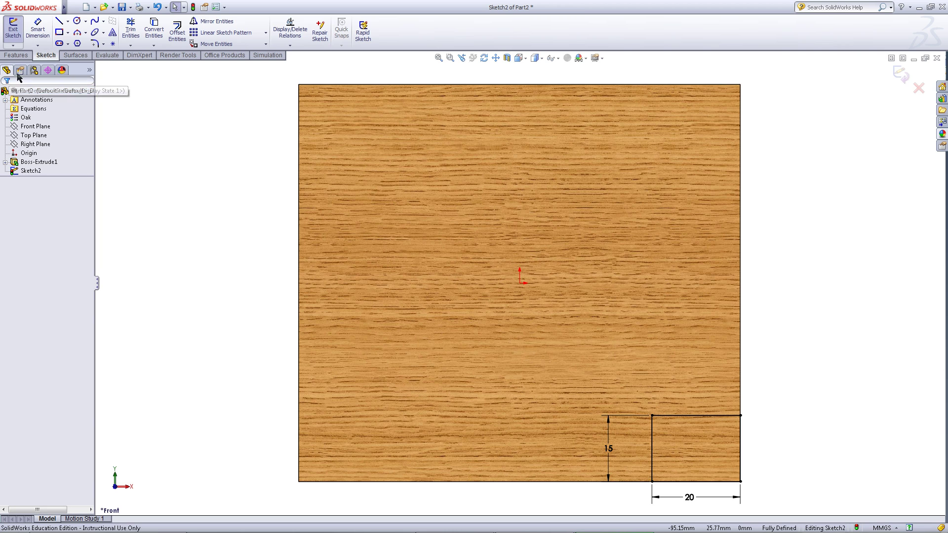
Step: Cut the 20 × 15 mm corner rectangle out of the block with an Extruded Cut set to Through All
click(26, 55)
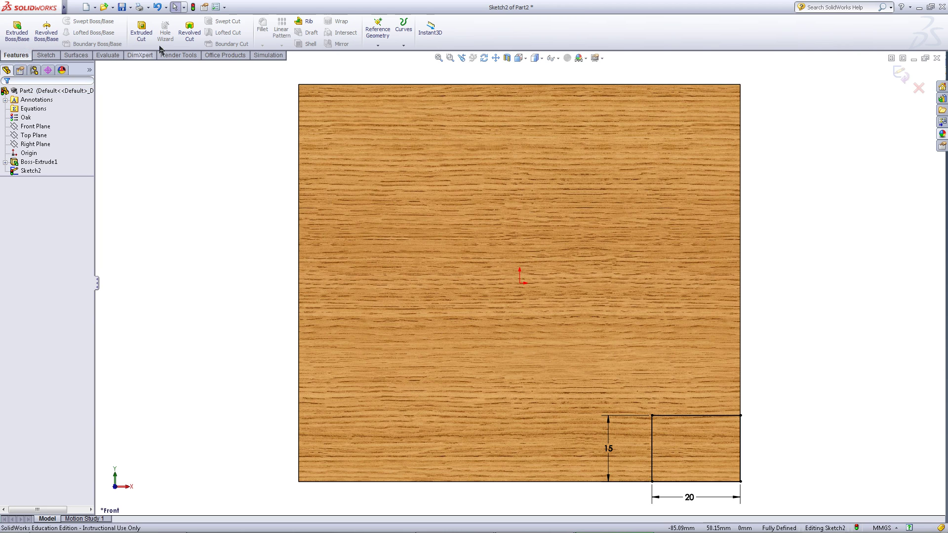
click(142, 32)
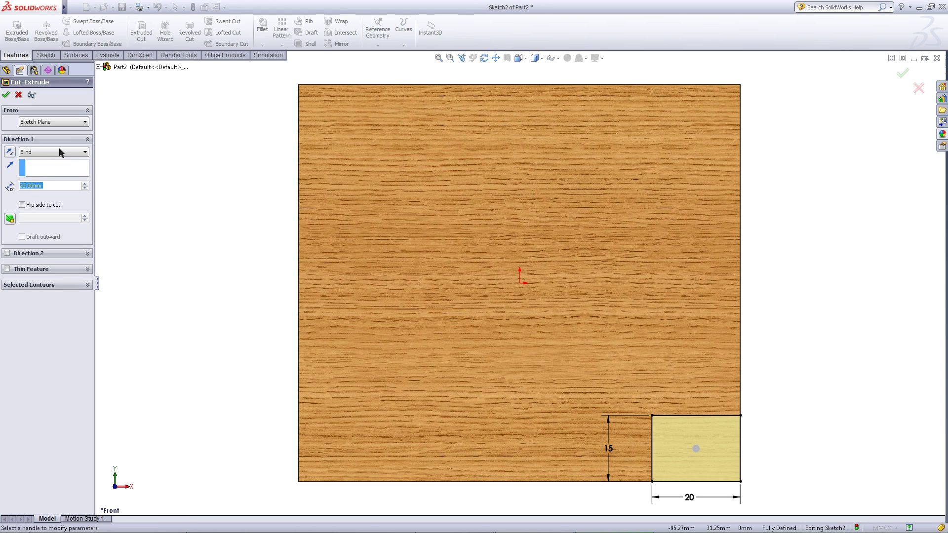
click(60, 152)
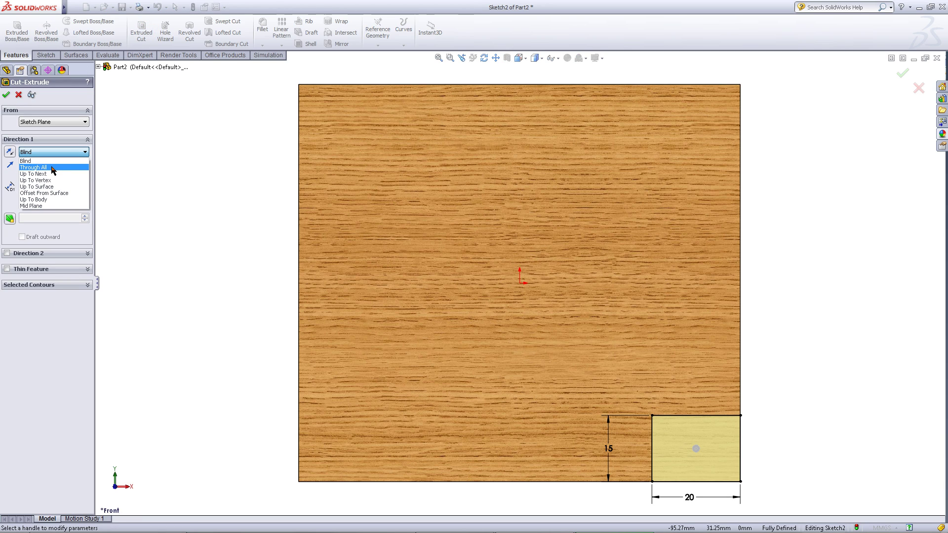
click(52, 168)
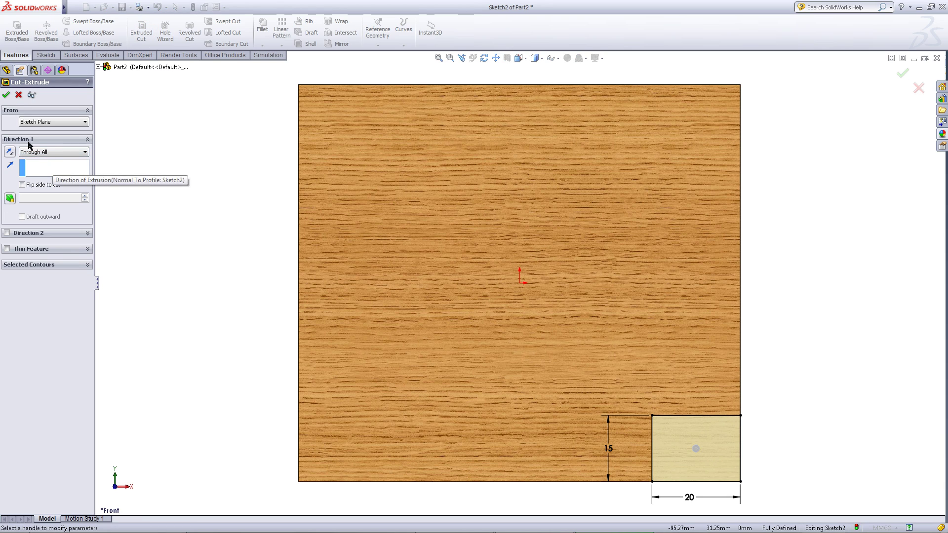
click(6, 96)
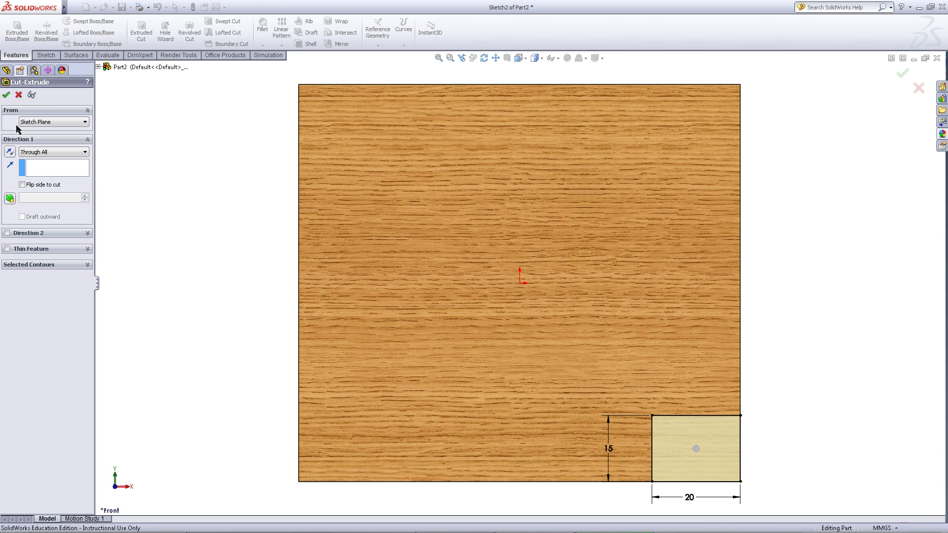
click(271, 280)
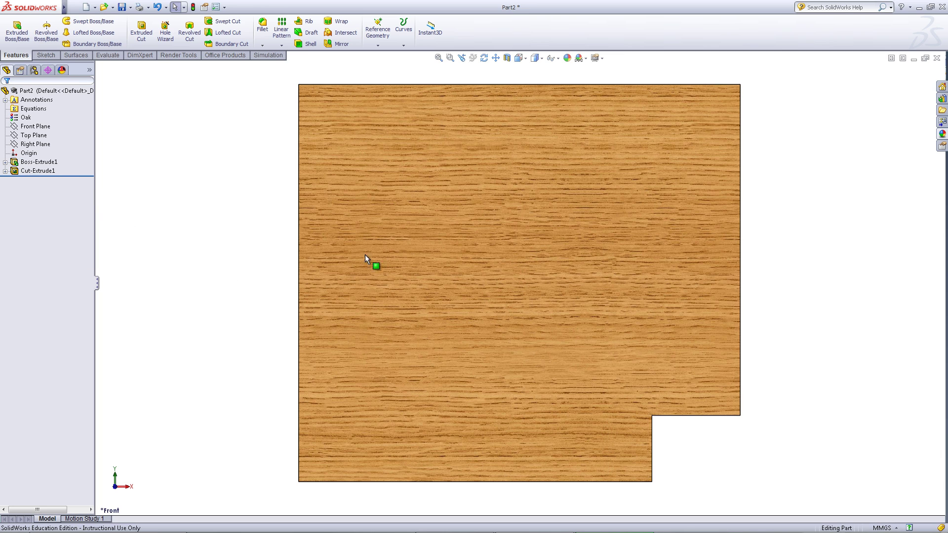
Step: Start a sketch on the front face and draw a corner rectangle about 25 × 19 mm from the right edge, above the notch
right_click(487, 239)
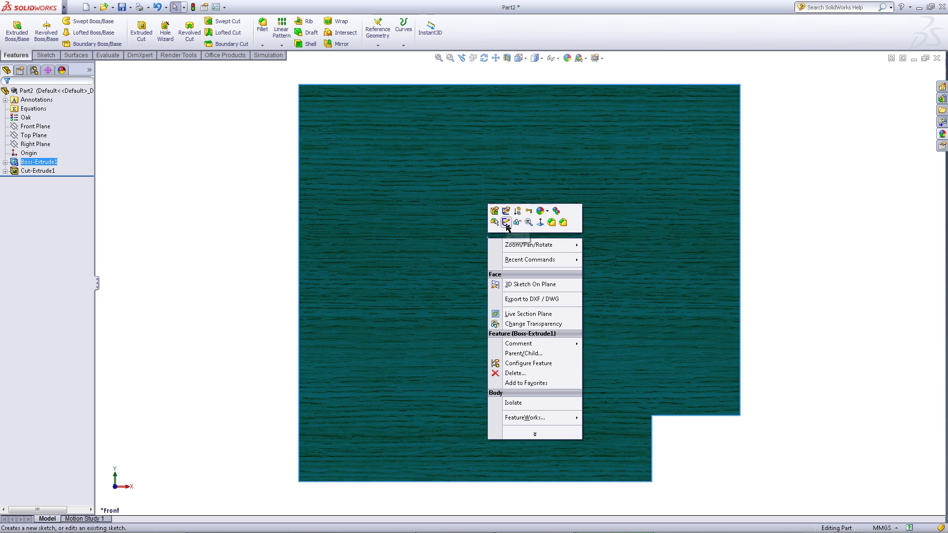
click(507, 223)
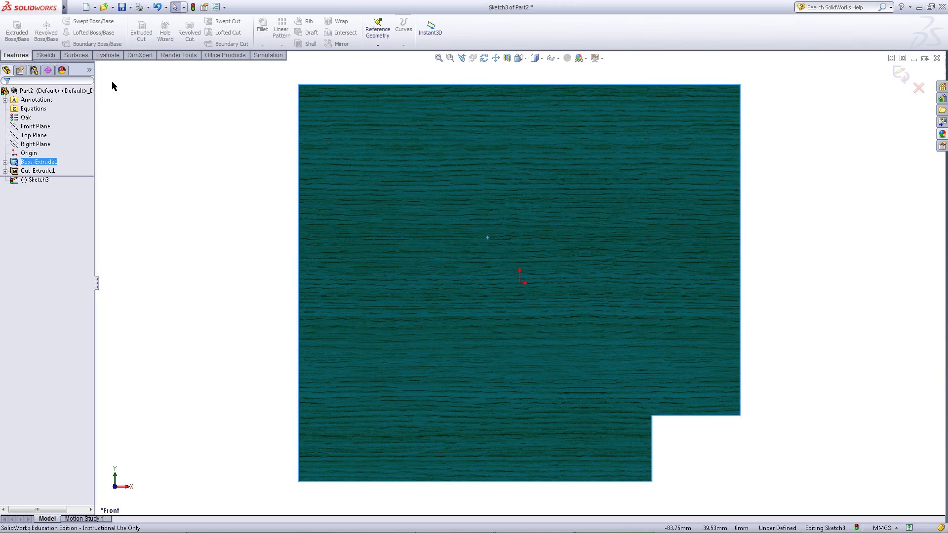
click(47, 56)
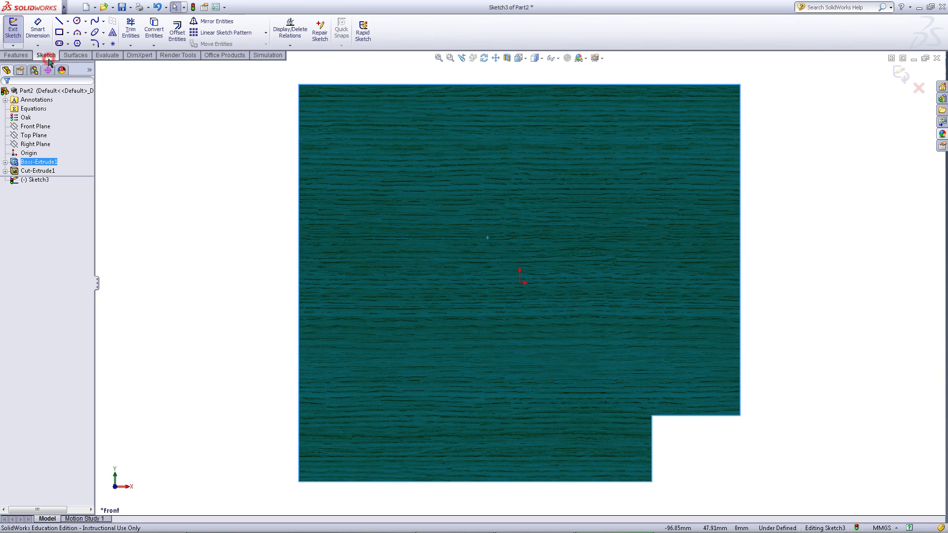
click(68, 33)
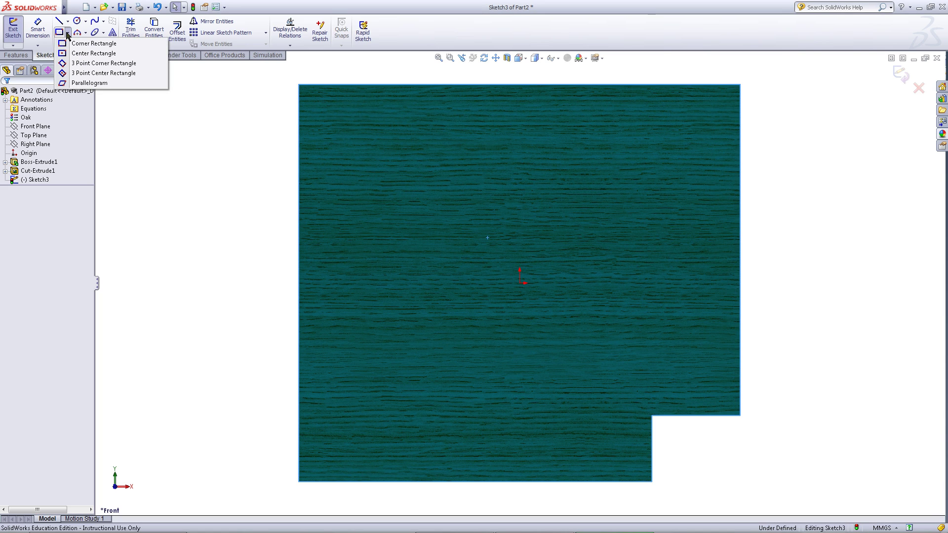
click(71, 44)
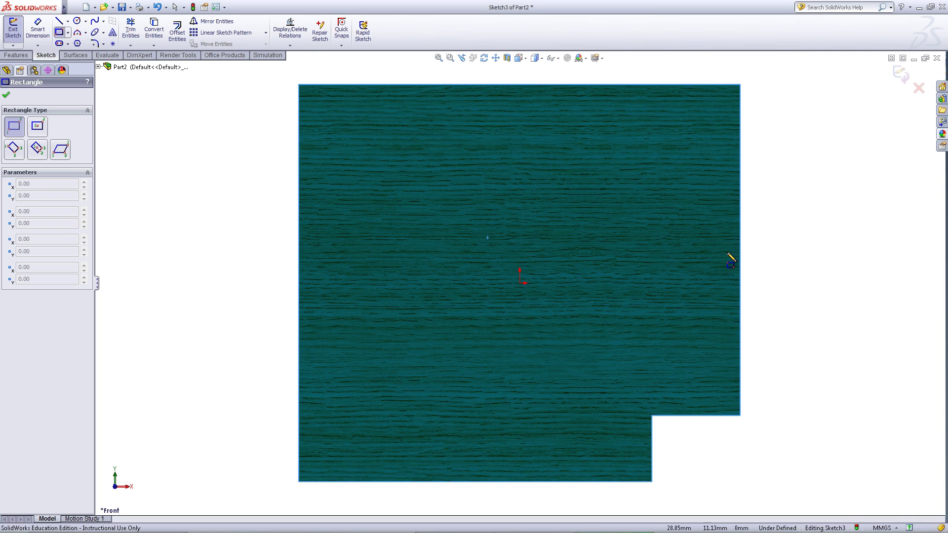
click(741, 358)
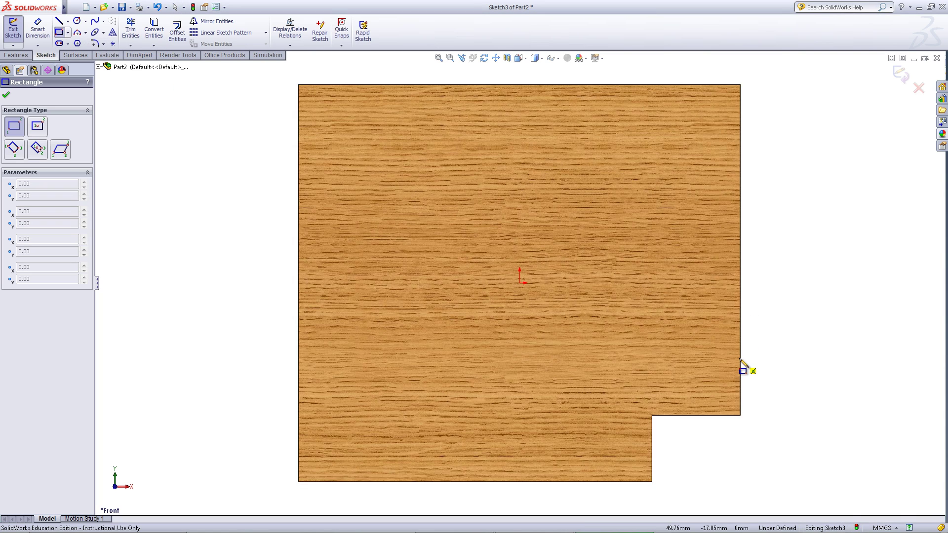
click(630, 275)
Step: Dimension the distance between the rectangle's bottom side and the notch's upper edge as 10 mm
click(41, 40)
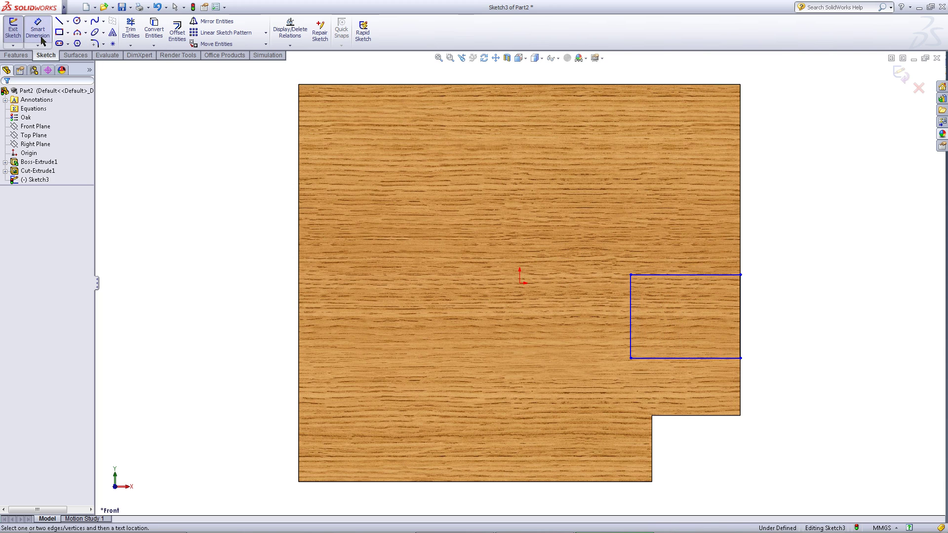
click(684, 359)
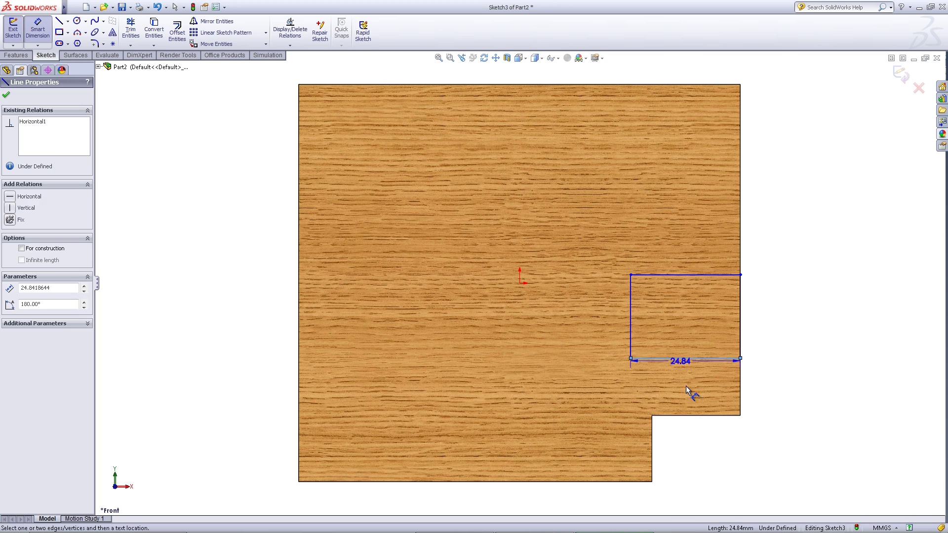
click(692, 416)
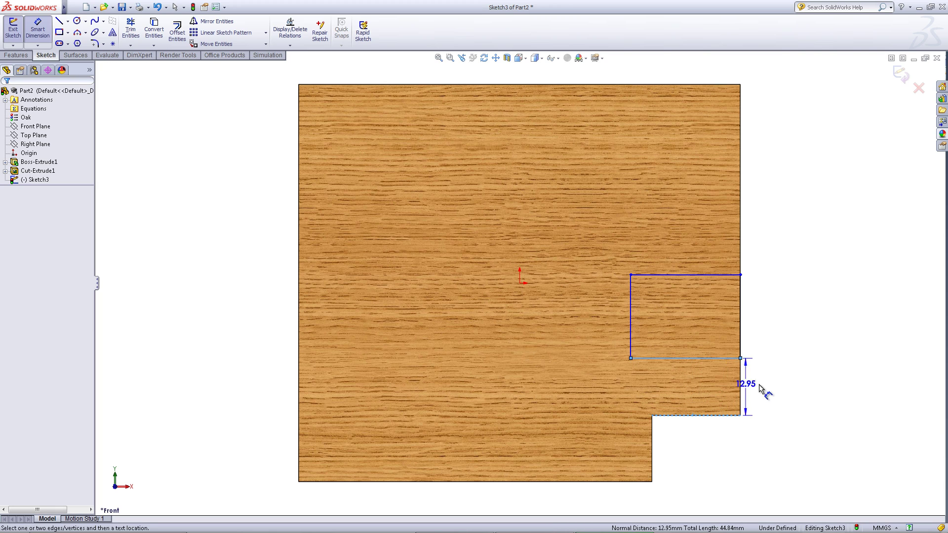
click(774, 398)
text(10)
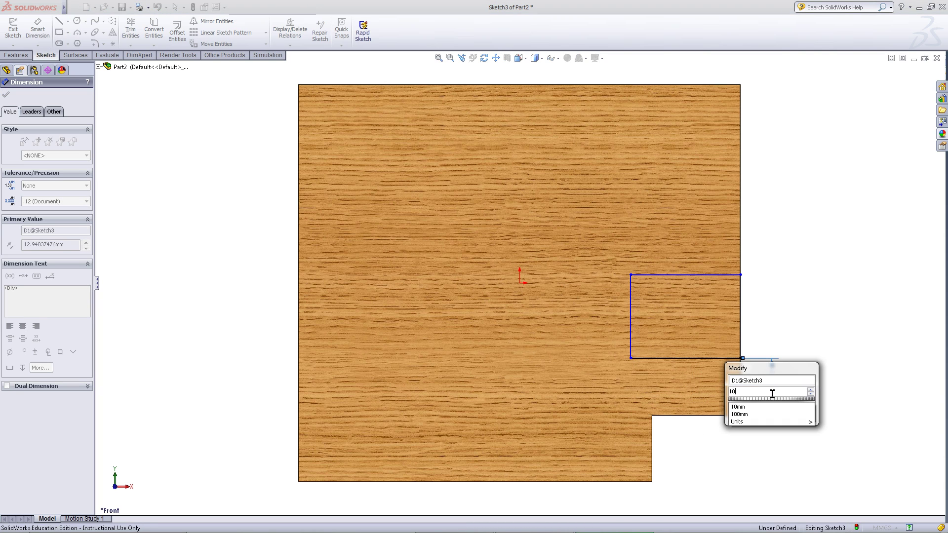
key(Return)
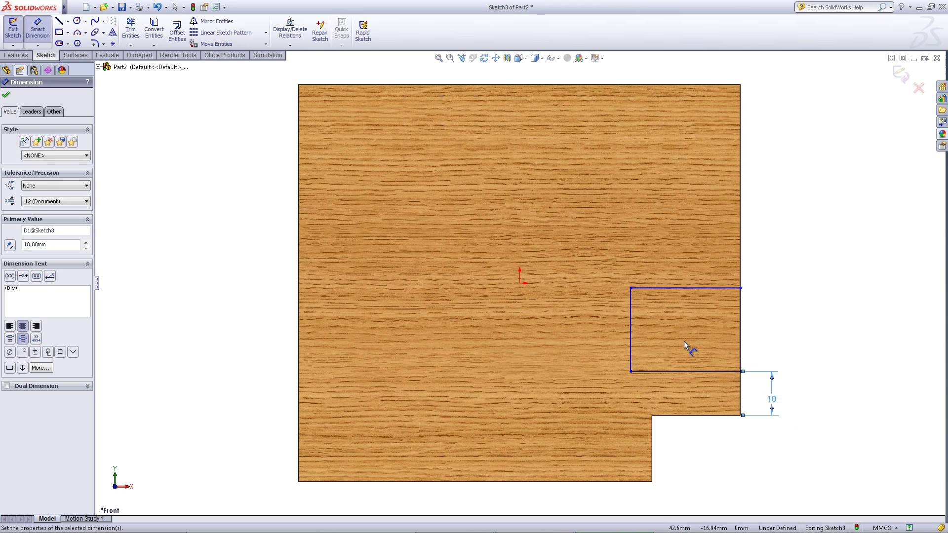
Step: Dimension the left vertical side of the rectangle above the notch as 10 mm
click(634, 332)
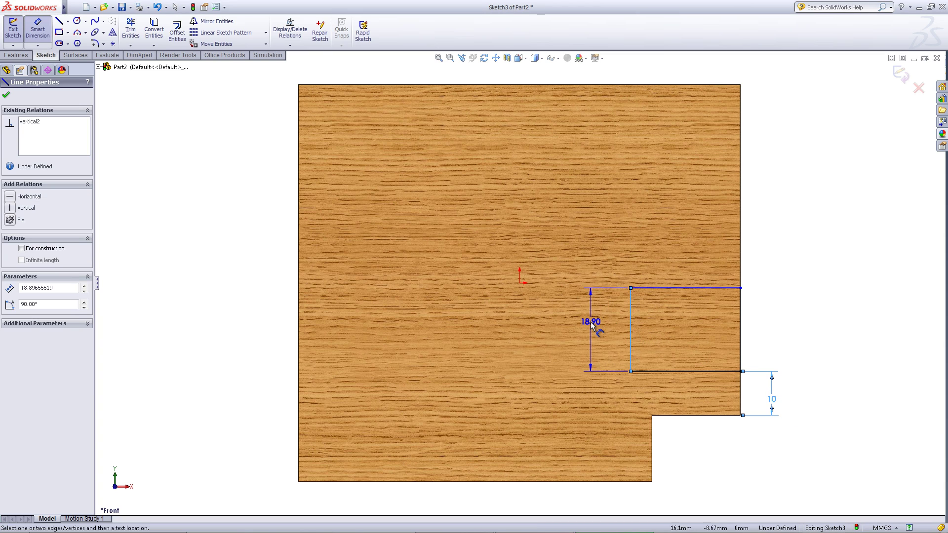
click(591, 322)
text(10)
key(Return)
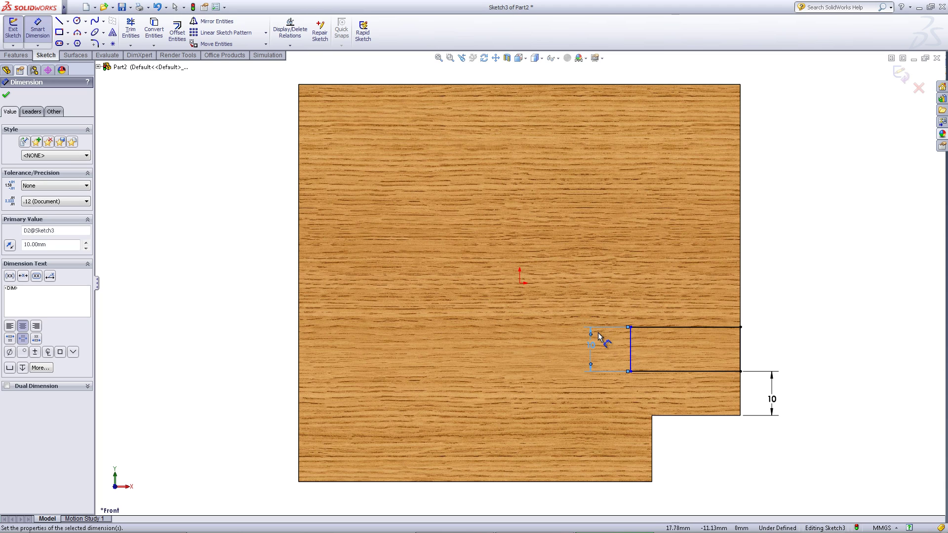
Step: Dimension the rectangle's top side as 20 mm and exit the sketch
click(674, 329)
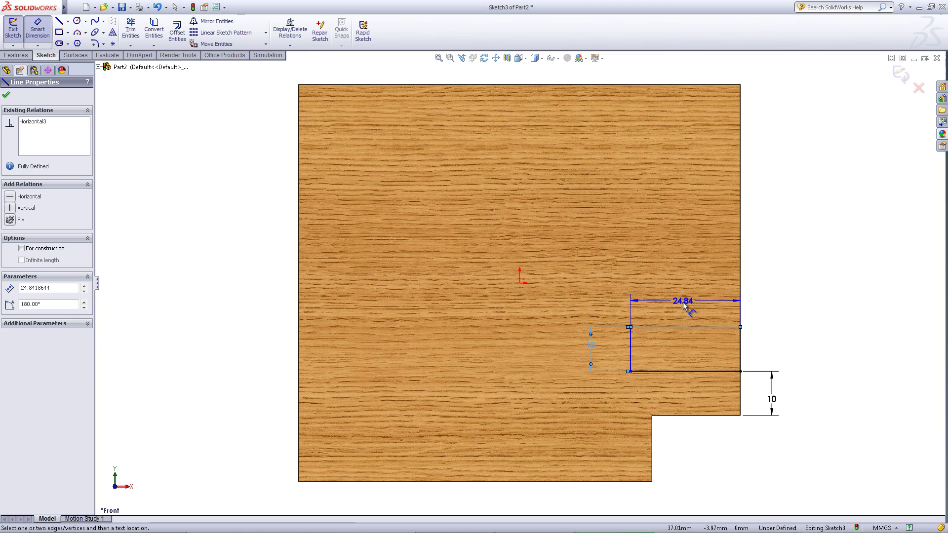
click(682, 301)
text(2)
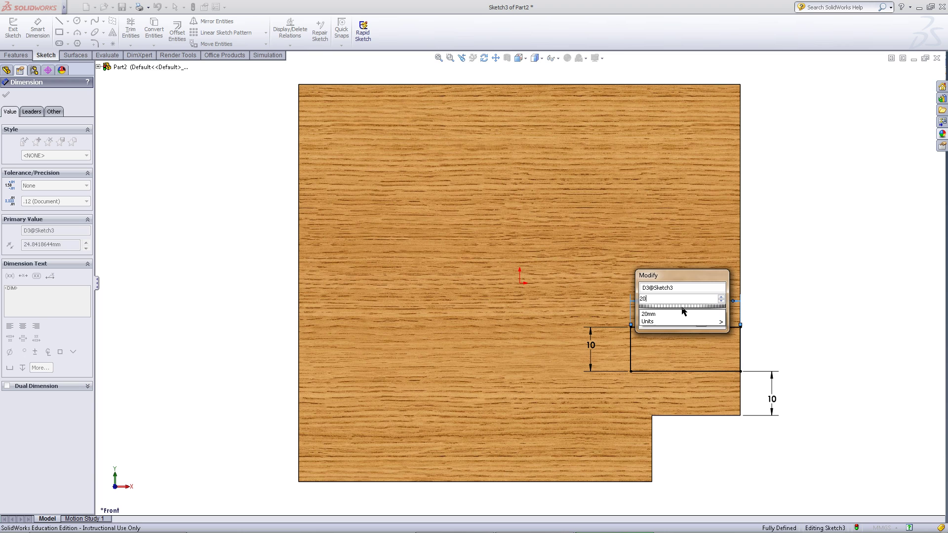
text(0)
key(Return)
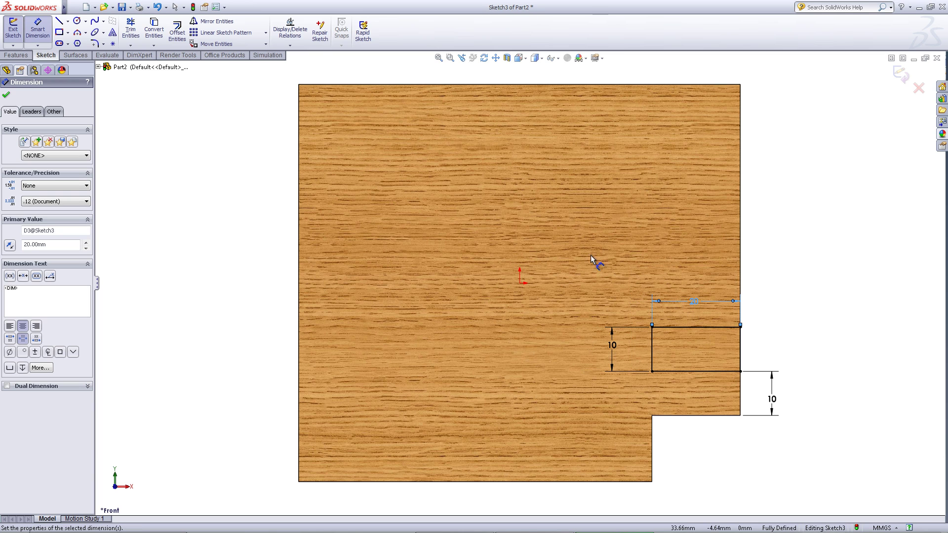
click(13, 28)
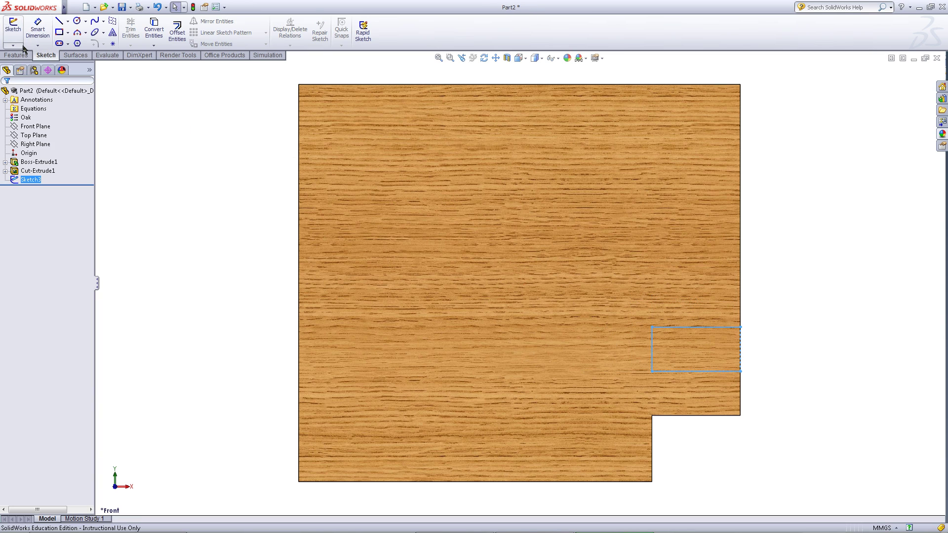
Step: Cut the rectangle sketched on the right edge through the whole block with an Extruded Cut set to Through All
click(16, 55)
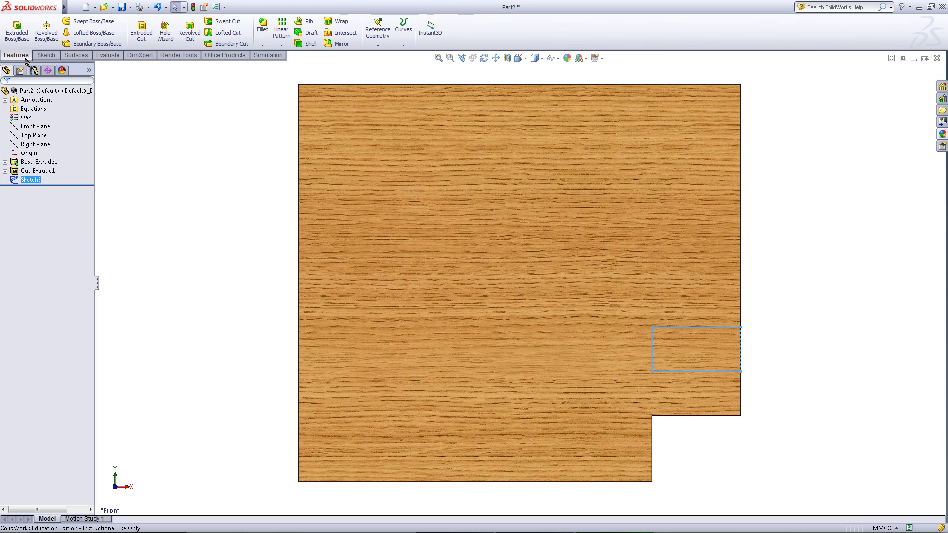
click(143, 37)
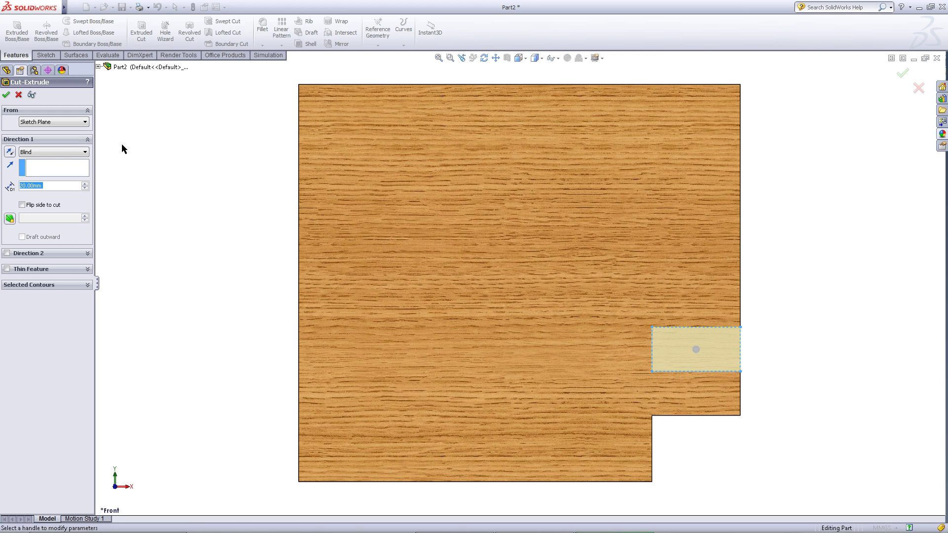
click(72, 155)
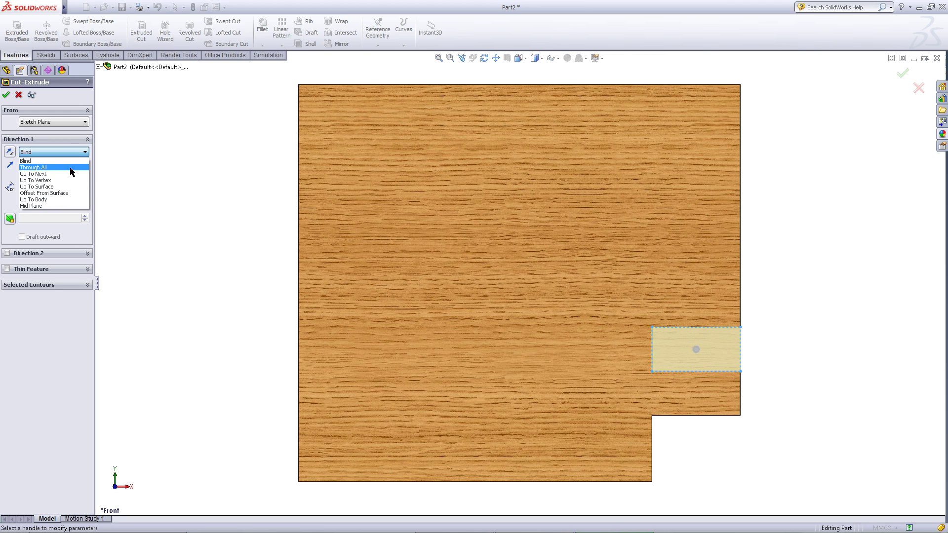
click(69, 168)
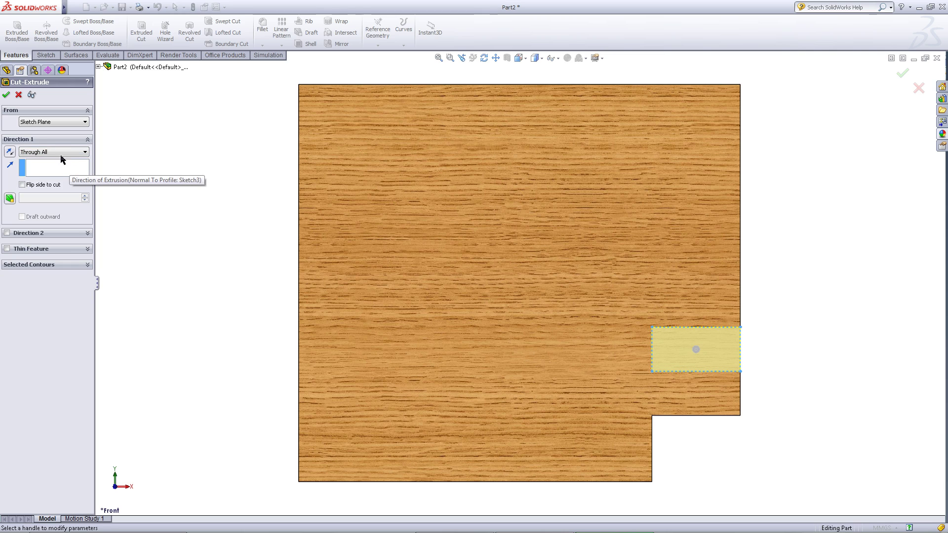
click(6, 95)
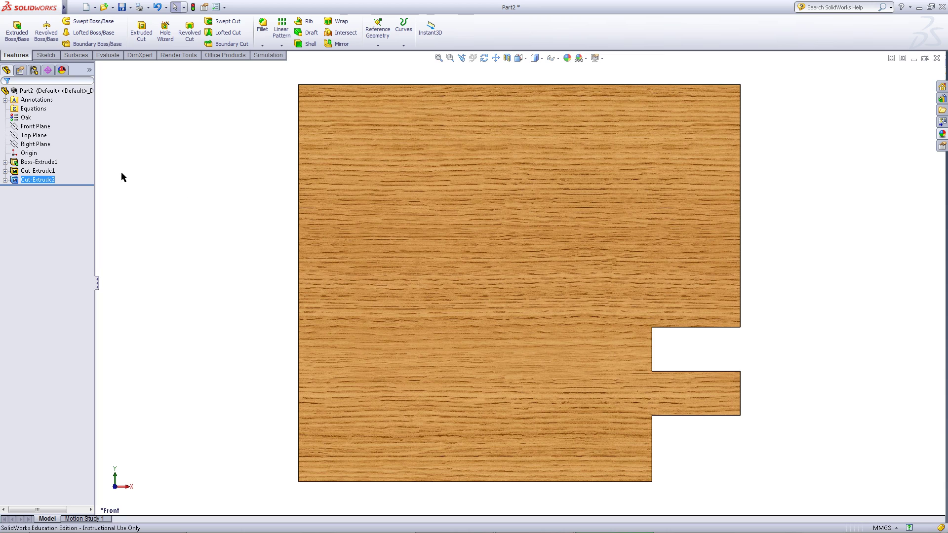
Step: Create a linear pattern of the new notch upward along the block's right vertical edge with 20 mm spacing and 2 instances
click(288, 29)
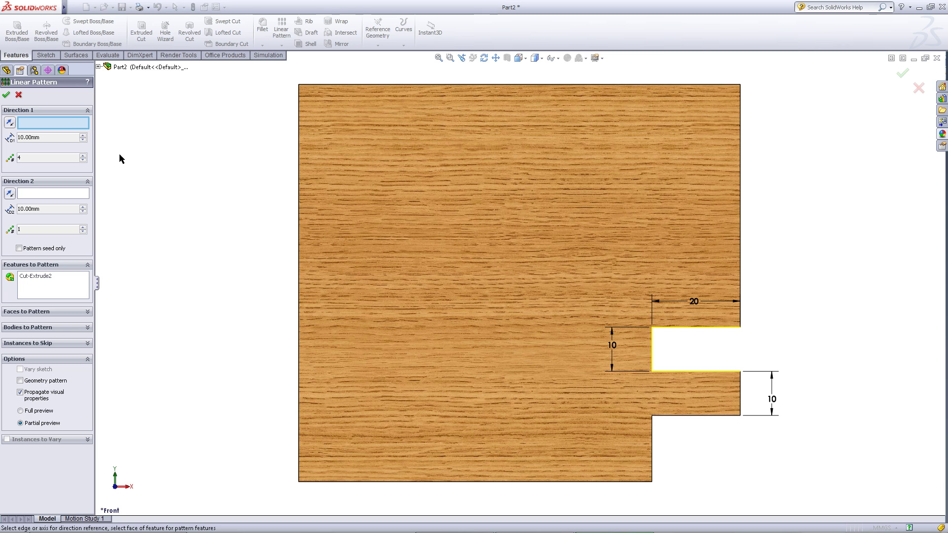
click(739, 398)
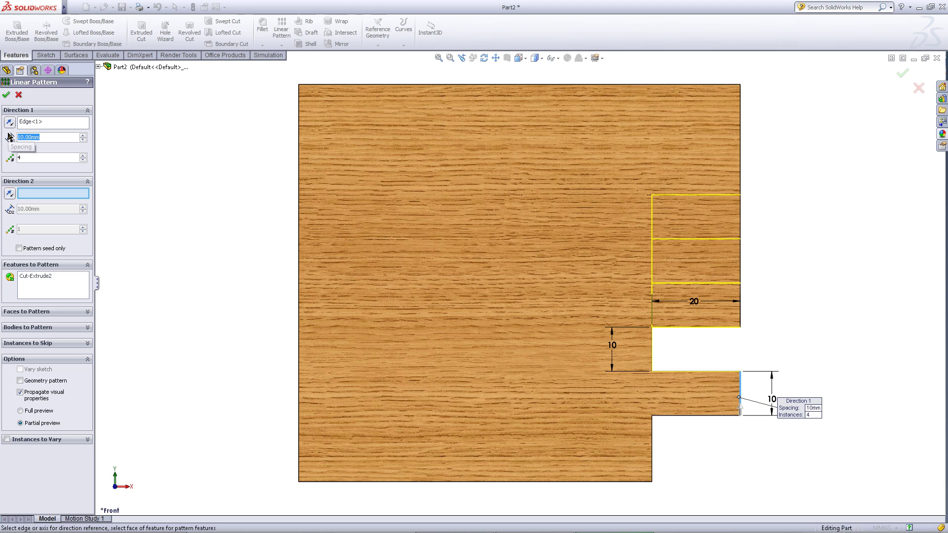
text(20)
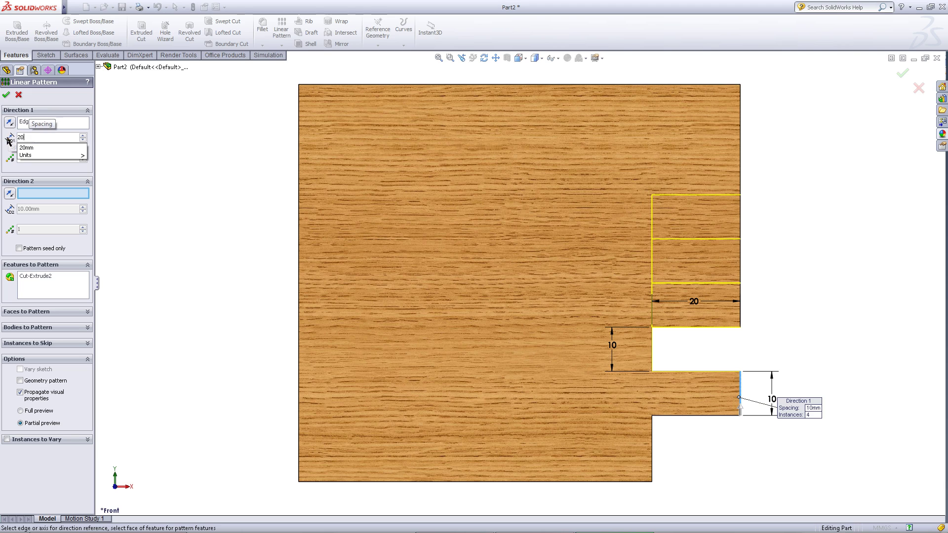
click(50, 146)
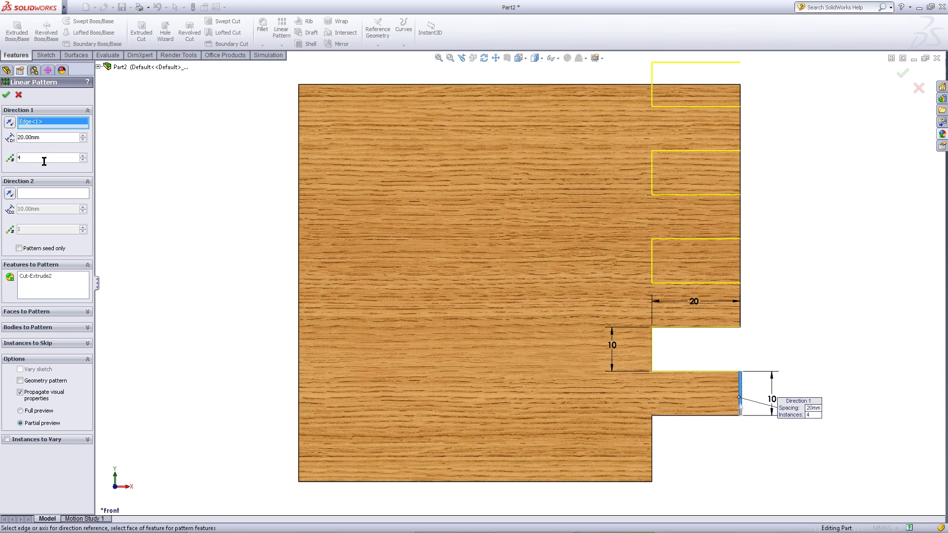
text(2)
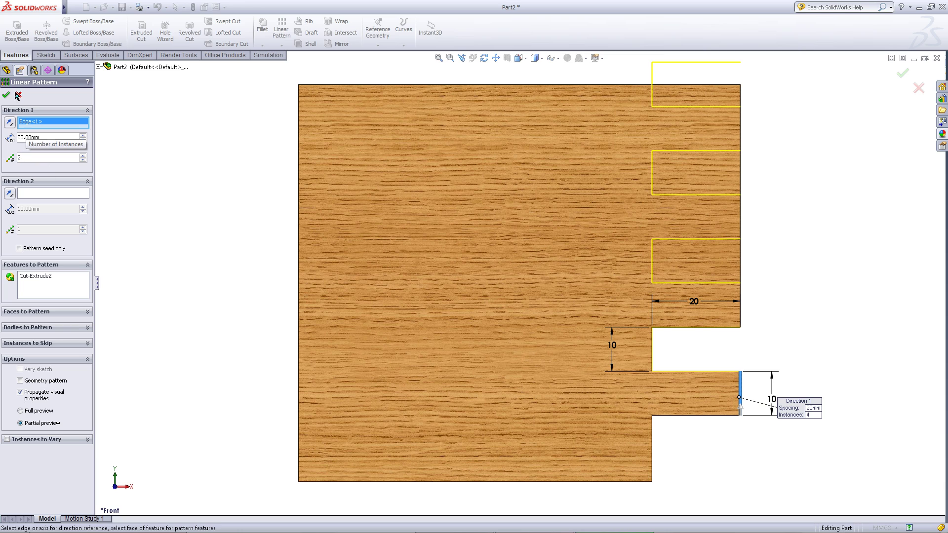
click(7, 95)
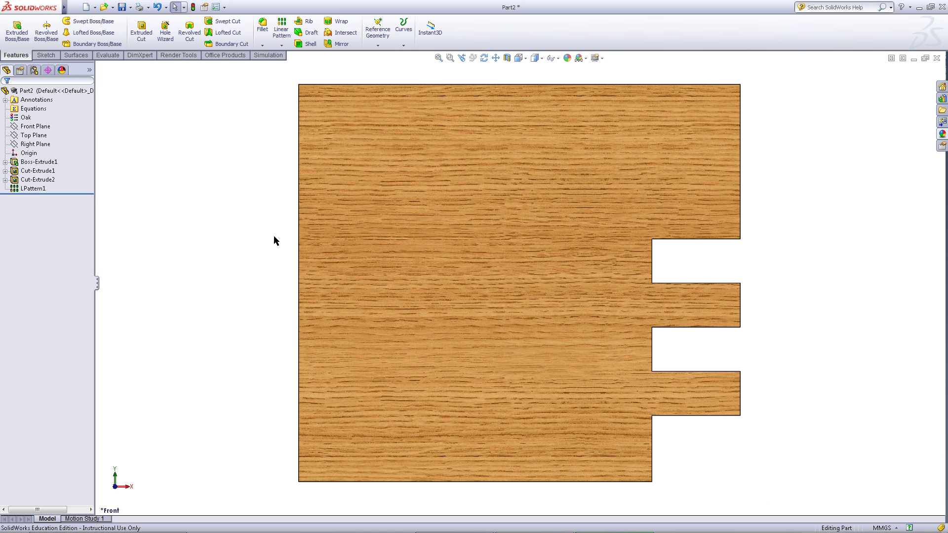
Step: Start a sketch on the front face and draw a closed triangle at the upper-right corner, about 43 mm wide and 25 mm high
right_click(473, 240)
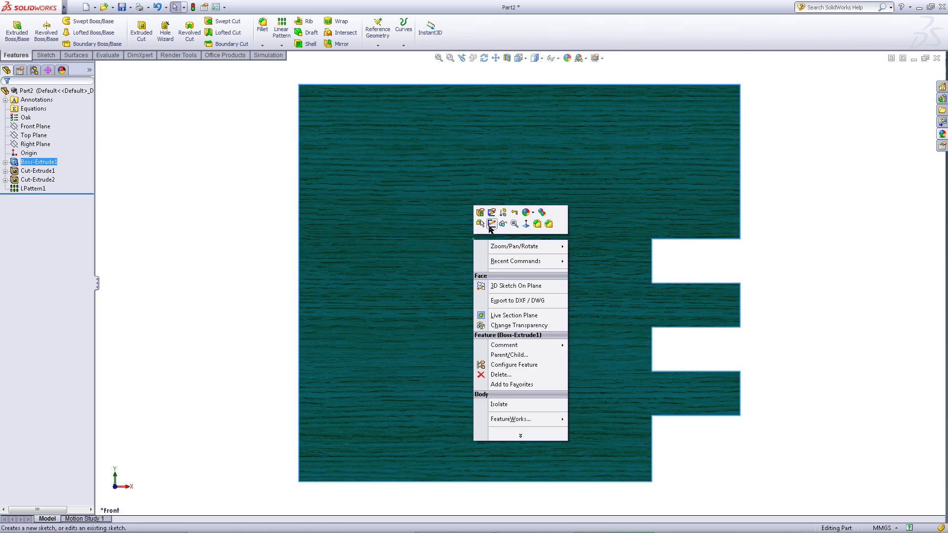
click(491, 224)
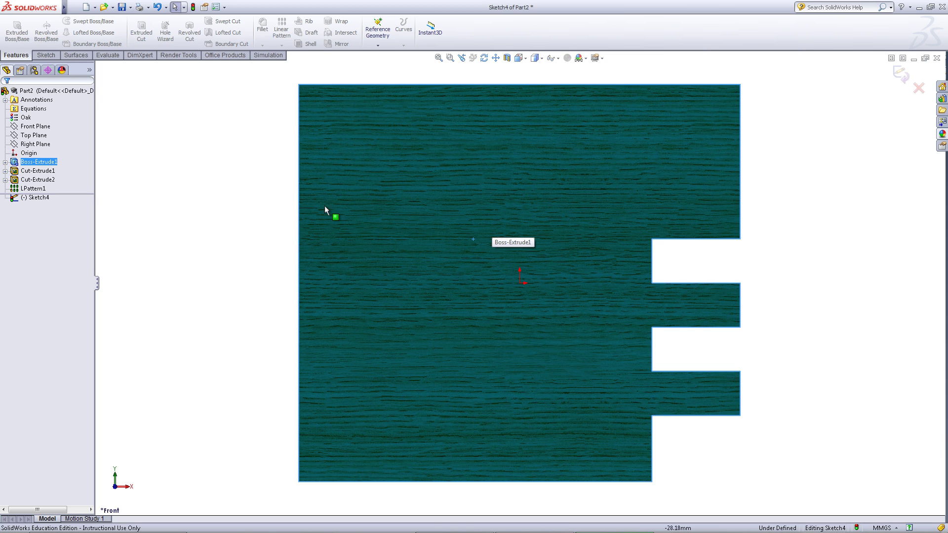
click(49, 55)
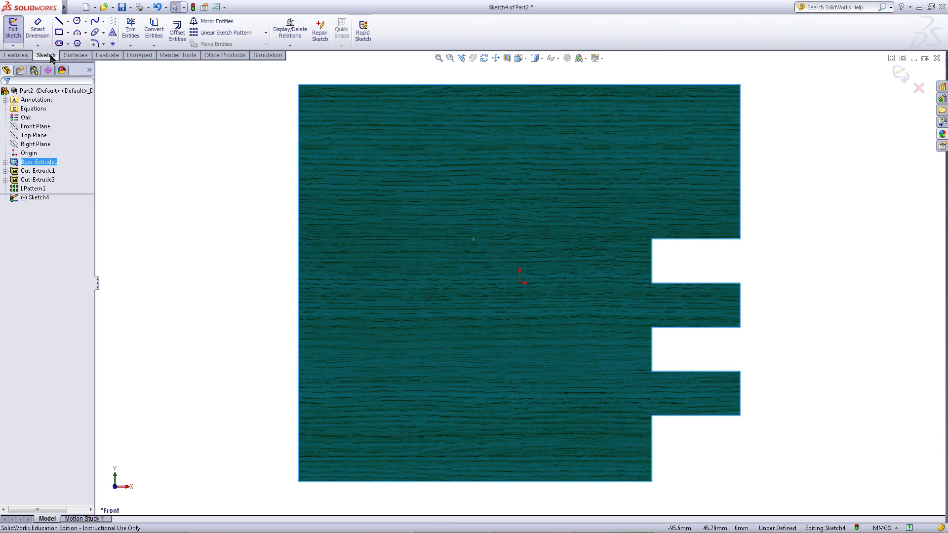
click(59, 20)
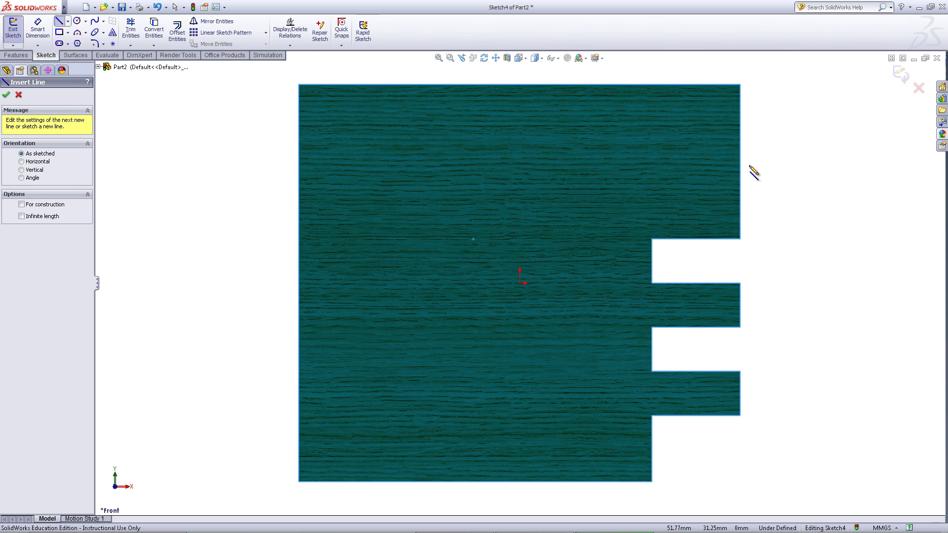
click(741, 194)
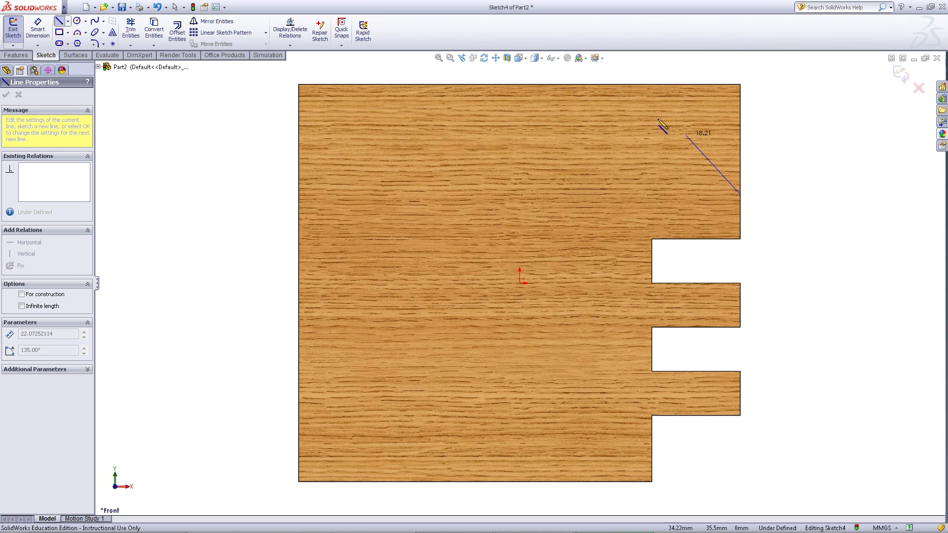
click(549, 85)
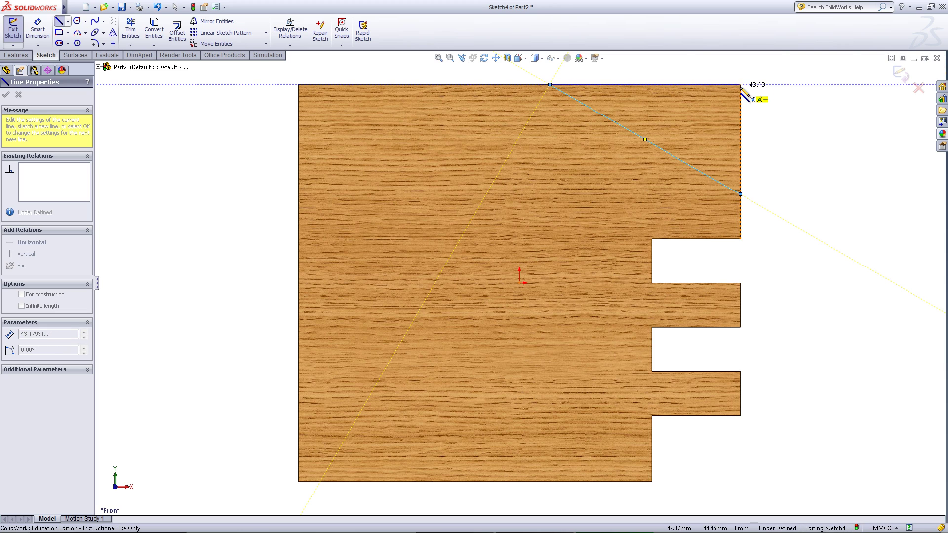
click(740, 84)
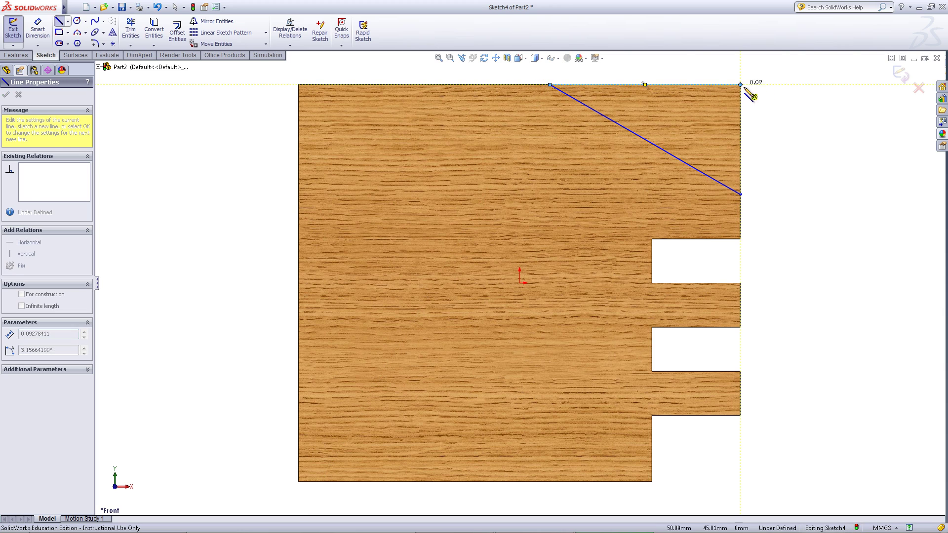
click(741, 194)
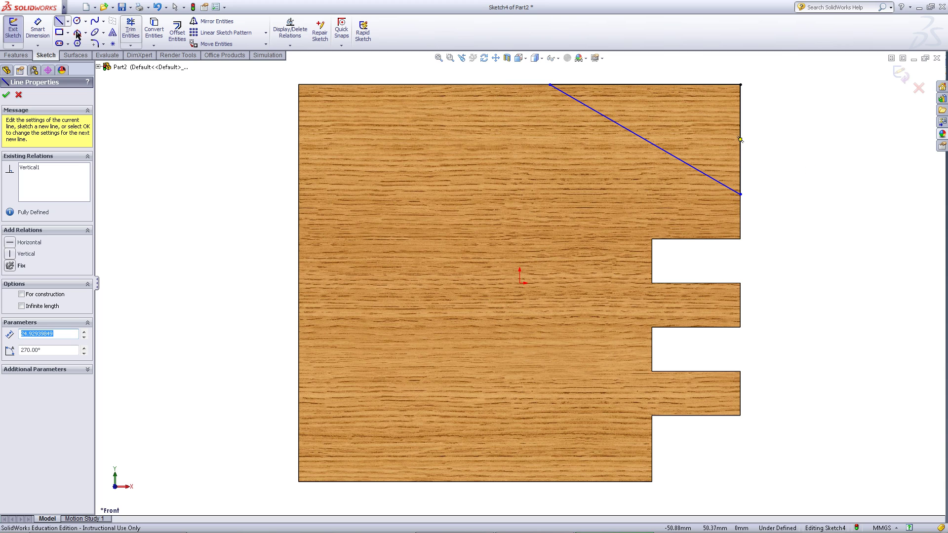
Step: Dimension the angle between the triangle's sloped line and its top side as 30°
click(38, 29)
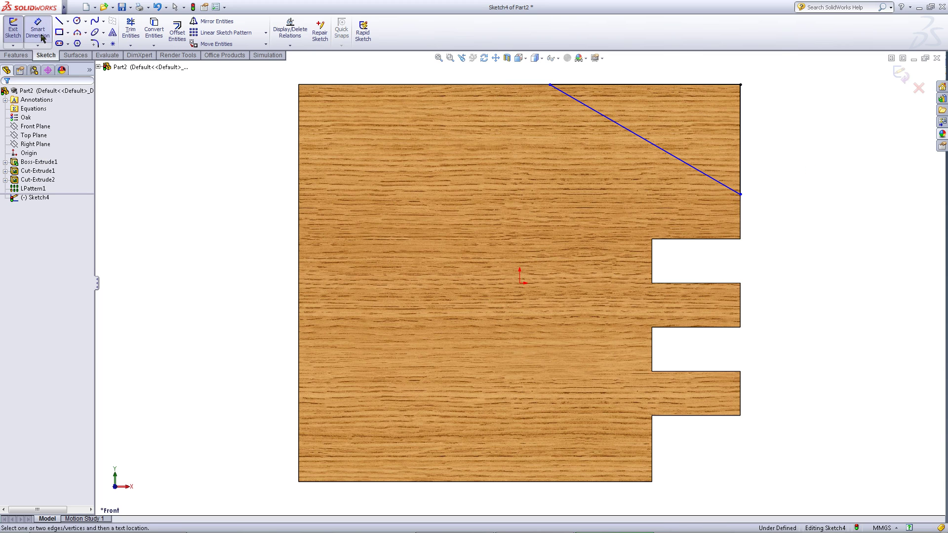
click(589, 108)
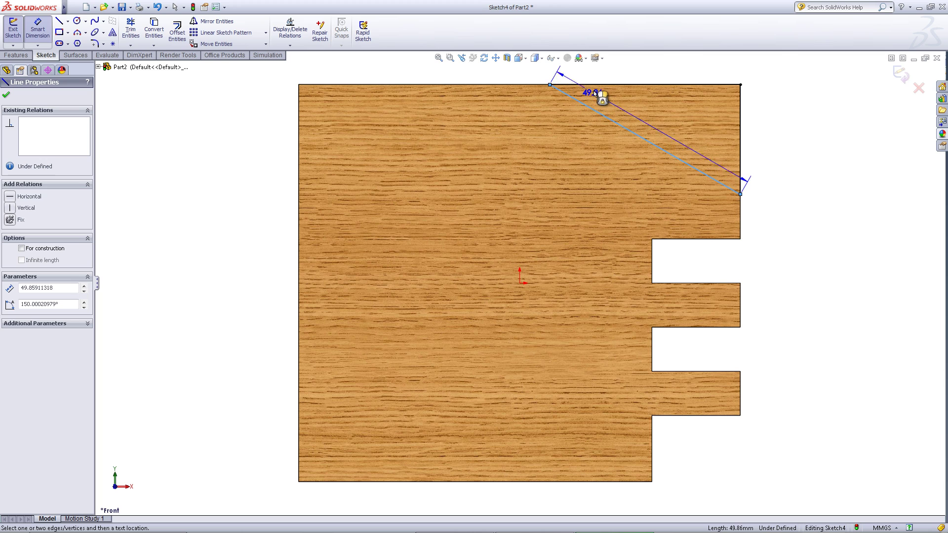
click(596, 85)
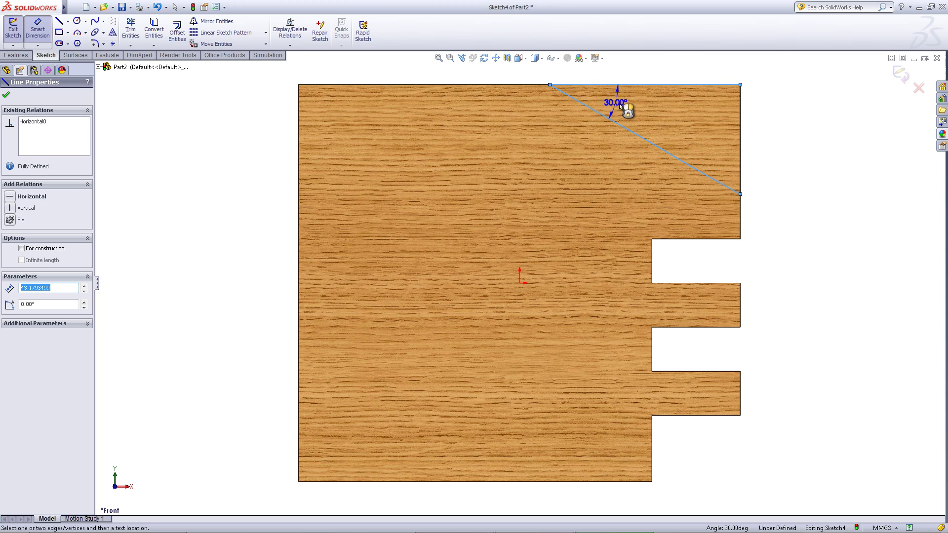
click(620, 102)
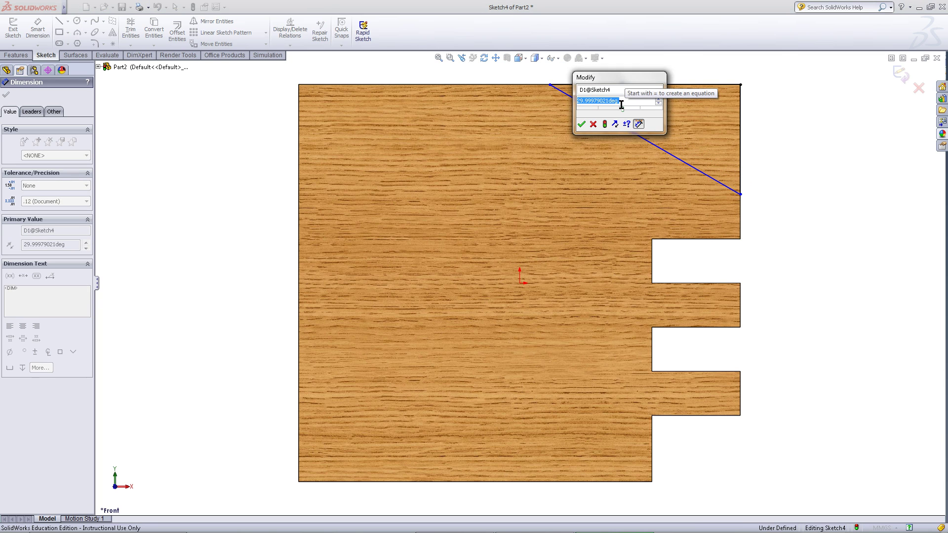
text(30)
key(Return)
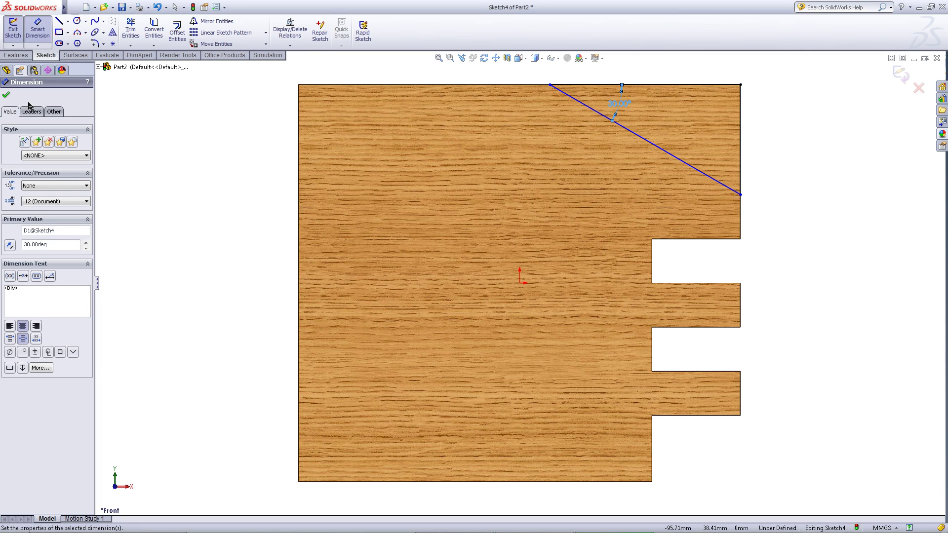
click(7, 95)
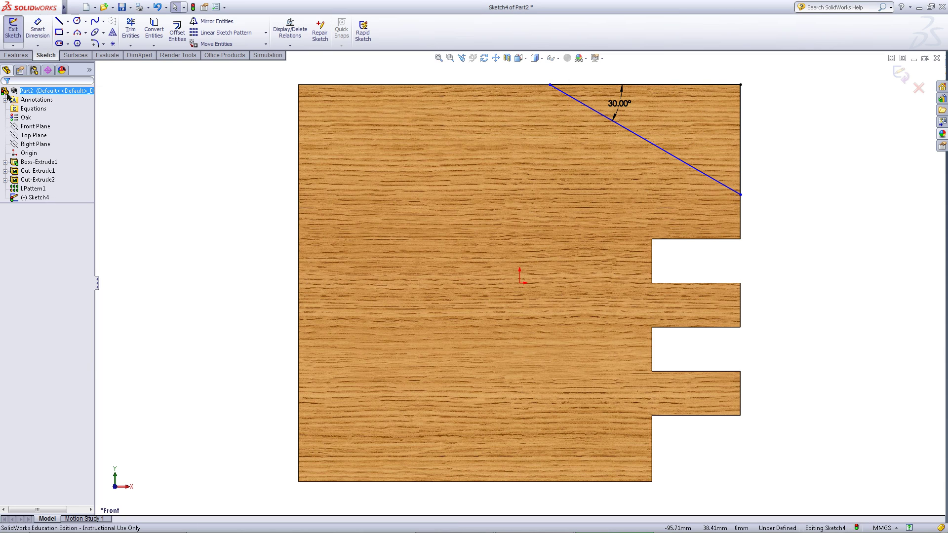
Step: Add a Vertical relation between the sloped line's upper endpoint and the origin, and exit the sketch
click(550, 85)
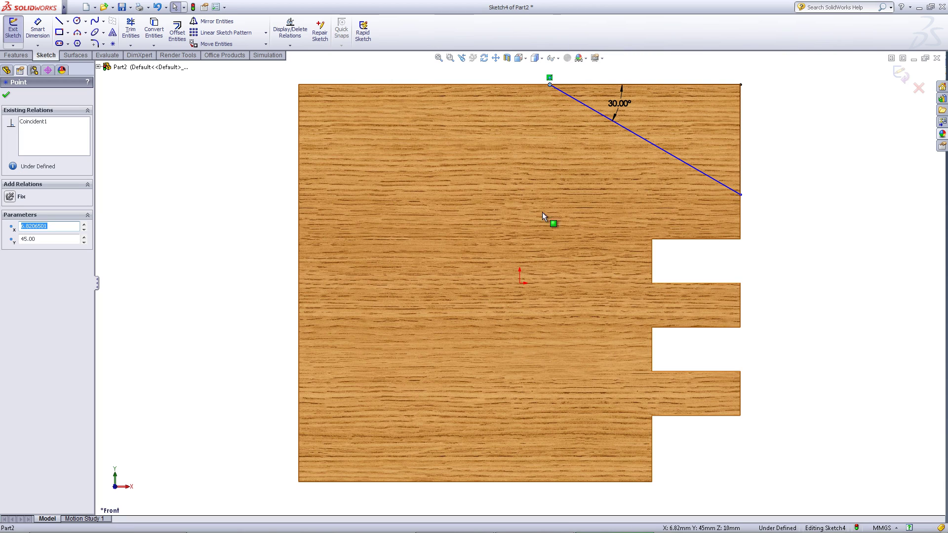
ctrl+click(519, 284)
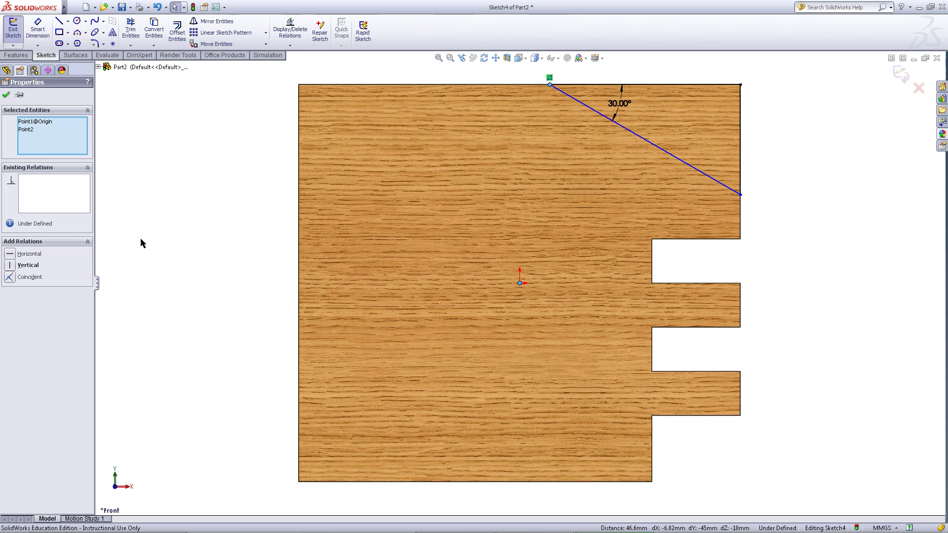
click(11, 265)
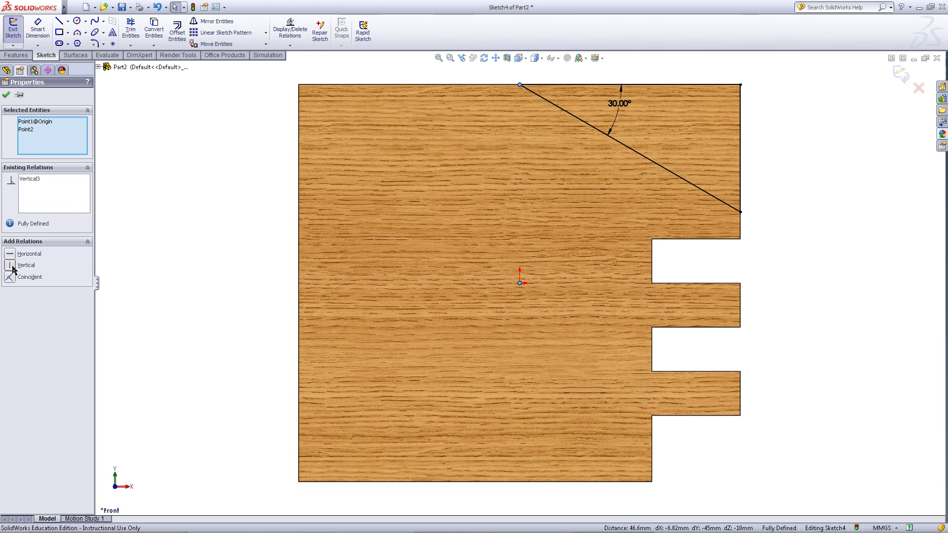
click(13, 30)
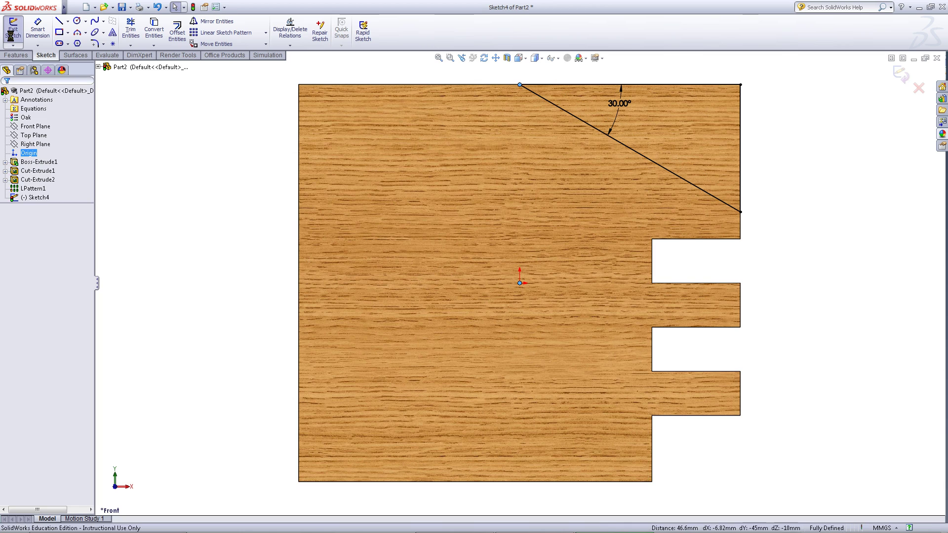
Step: Cut the triangular profile off the block's upper-right corner with an Extruded Cut set to Through All
click(16, 56)
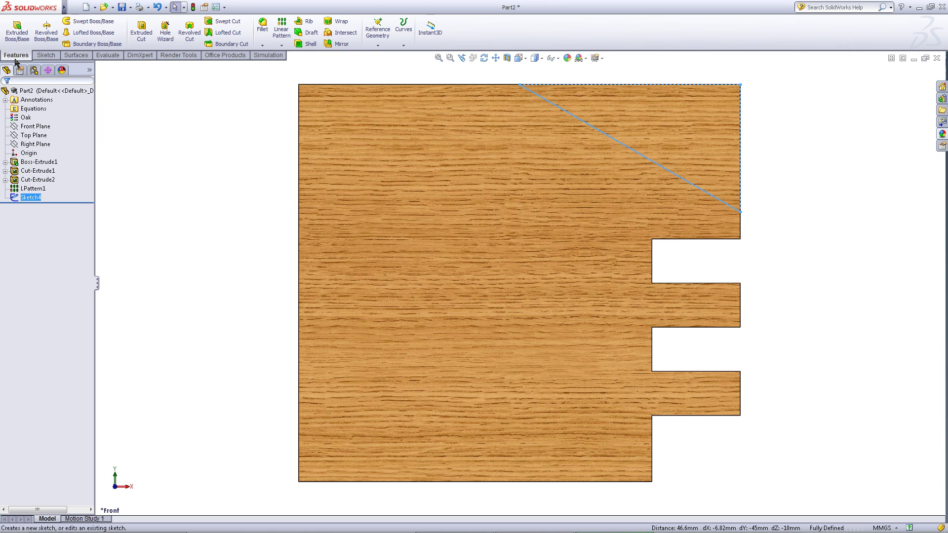
click(143, 33)
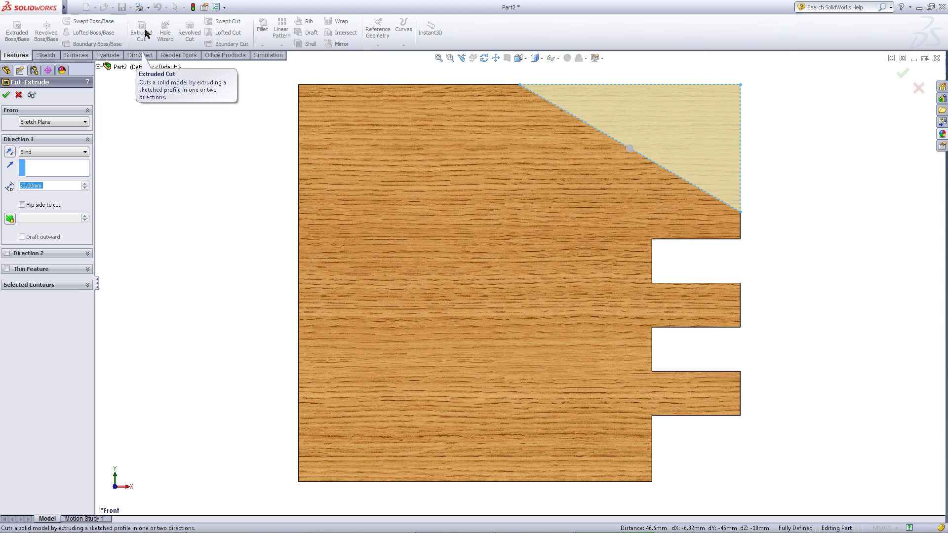
click(85, 152)
click(73, 166)
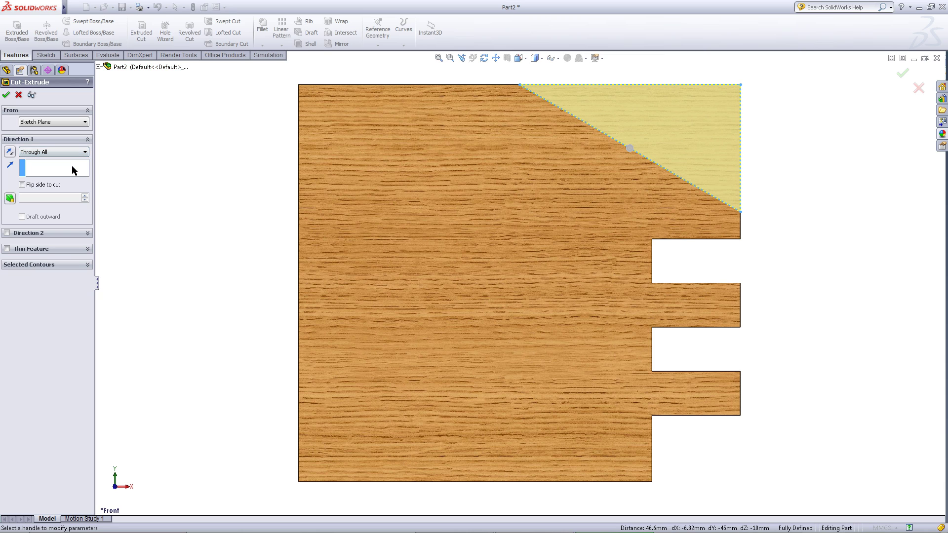
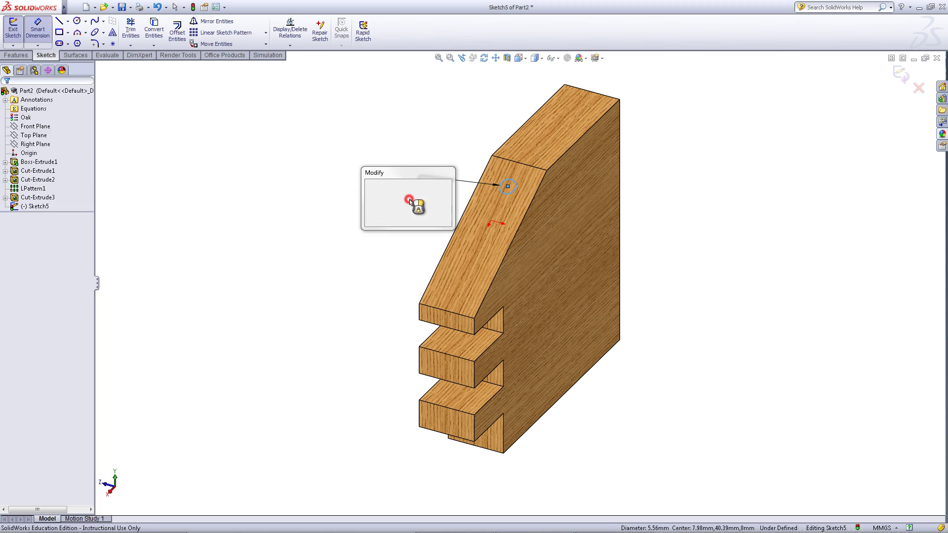
Step: Set the diameter of the circle on the sloped face to 5 mm
text(5)
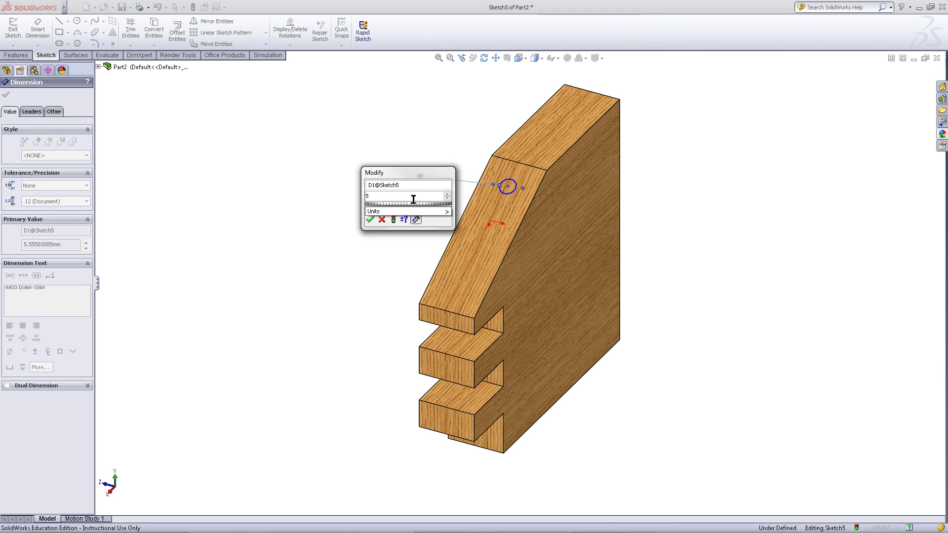
key(Return)
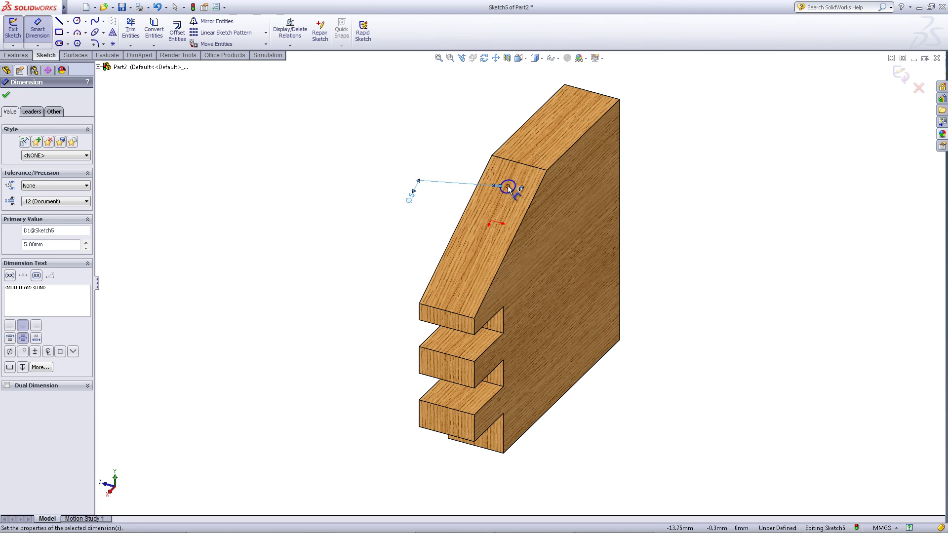
Step: Dimension the distance between the circle's centre and the sloped face's upper edge as 9 mm
click(507, 186)
click(532, 167)
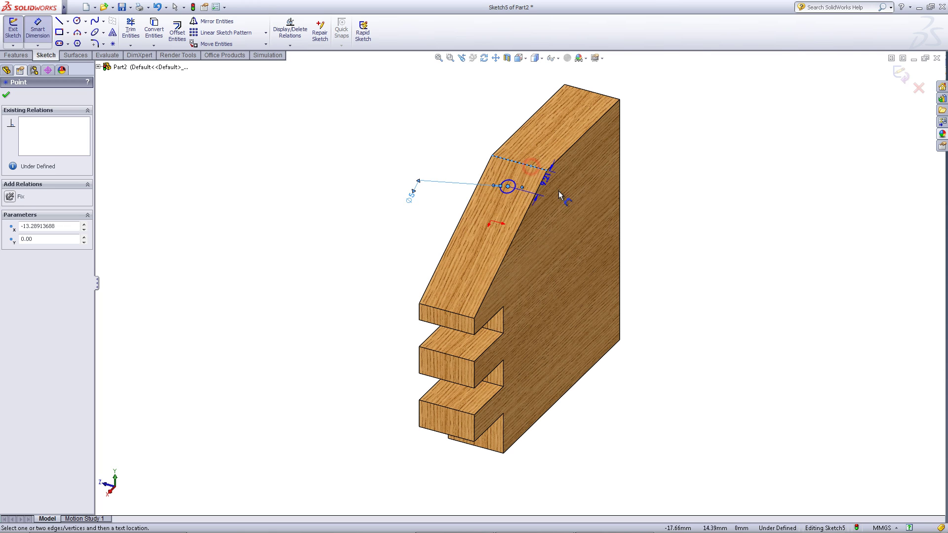
click(648, 210)
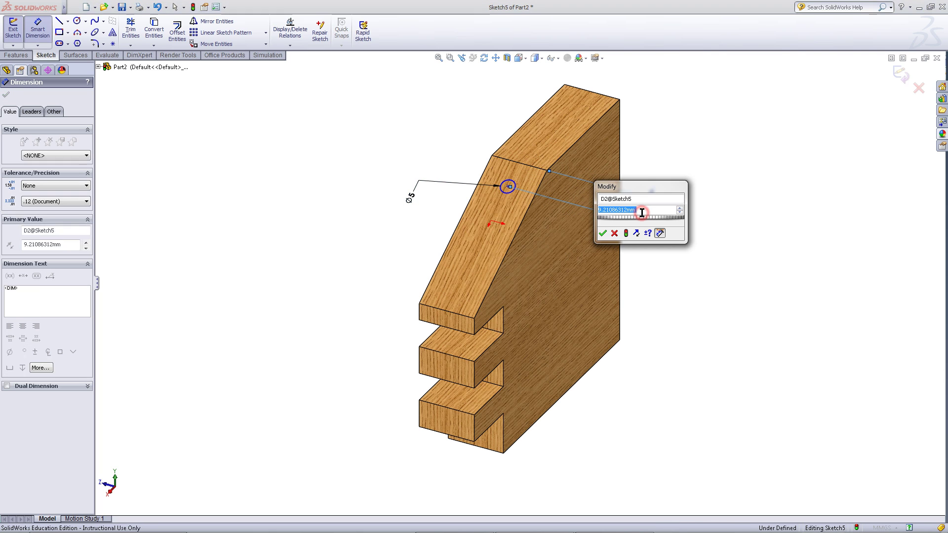
text(9)
key(Return)
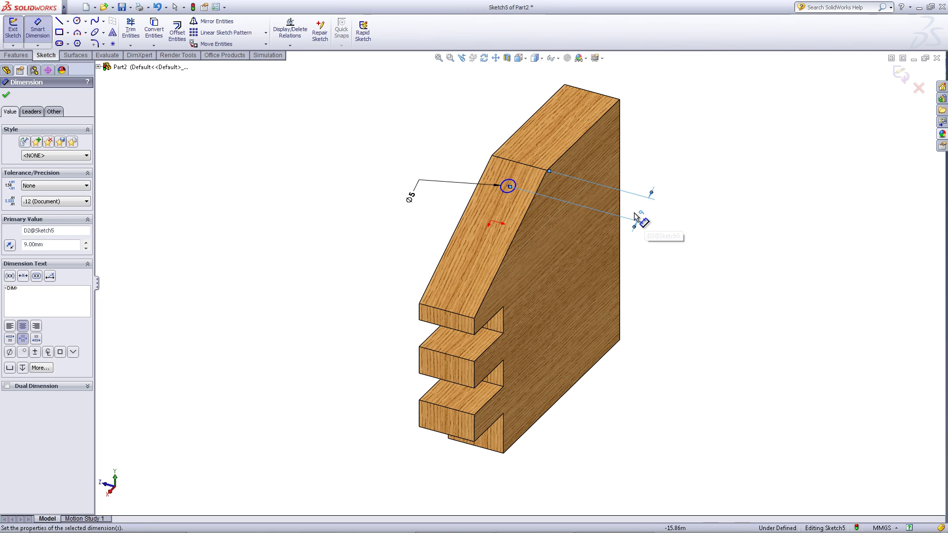
right_click(397, 123)
click(413, 128)
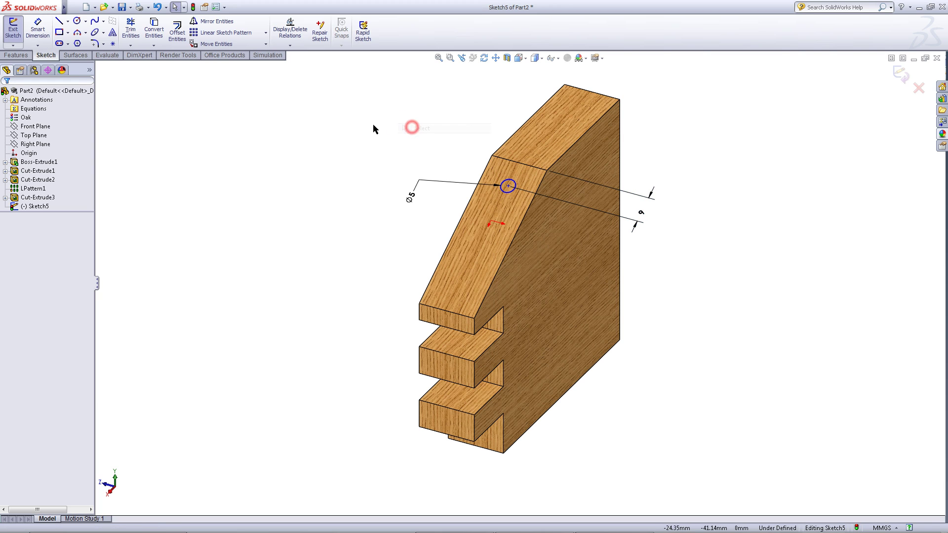
Step: Draw a construction centerline from the circle's centre to the upper edge of the sloped face
click(68, 22)
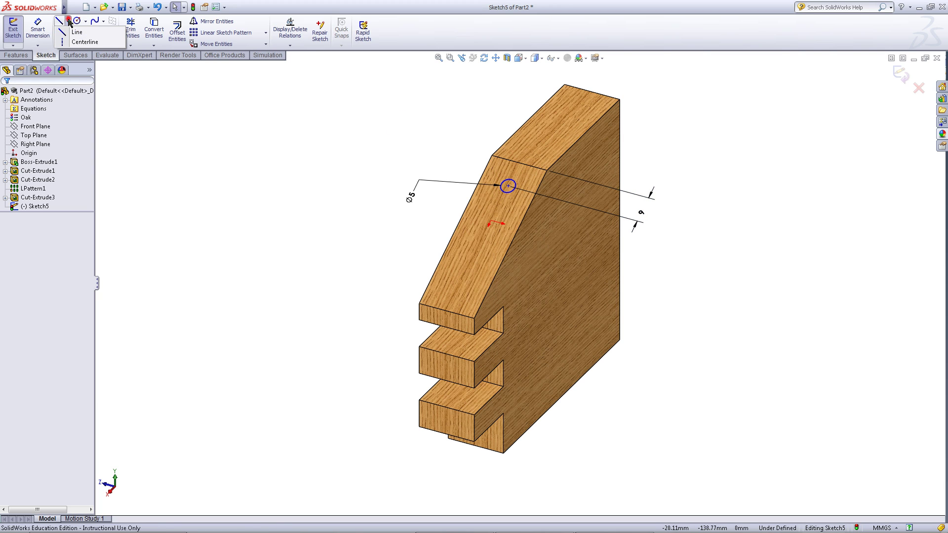
click(81, 42)
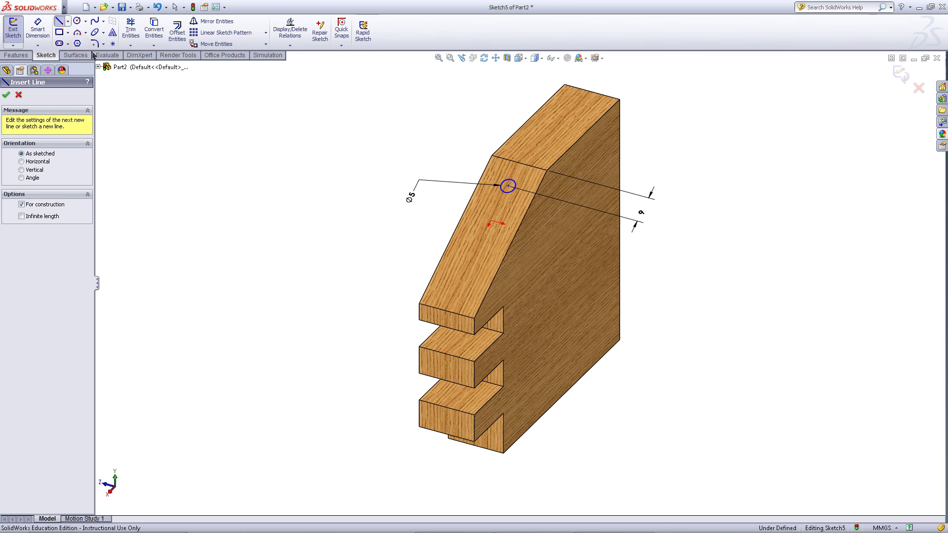
click(509, 187)
click(535, 165)
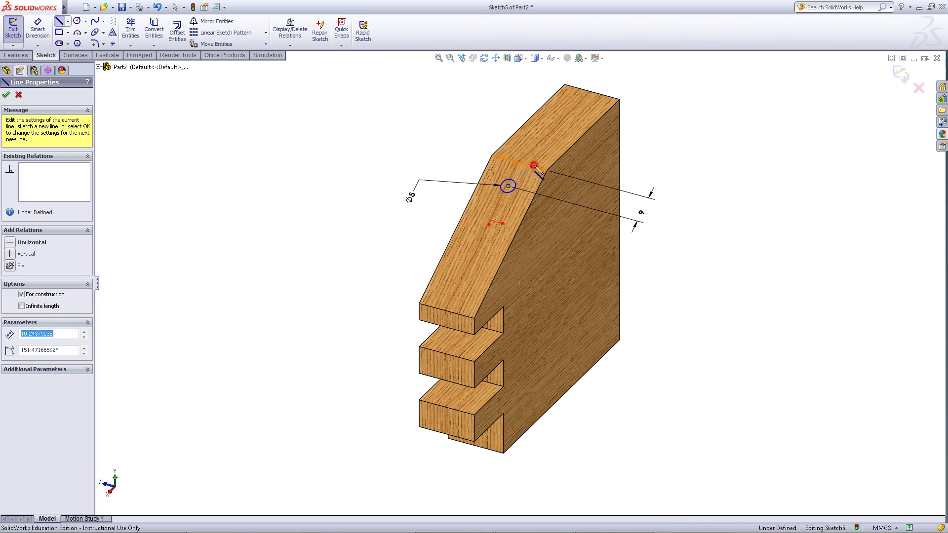
click(61, 23)
click(61, 23)
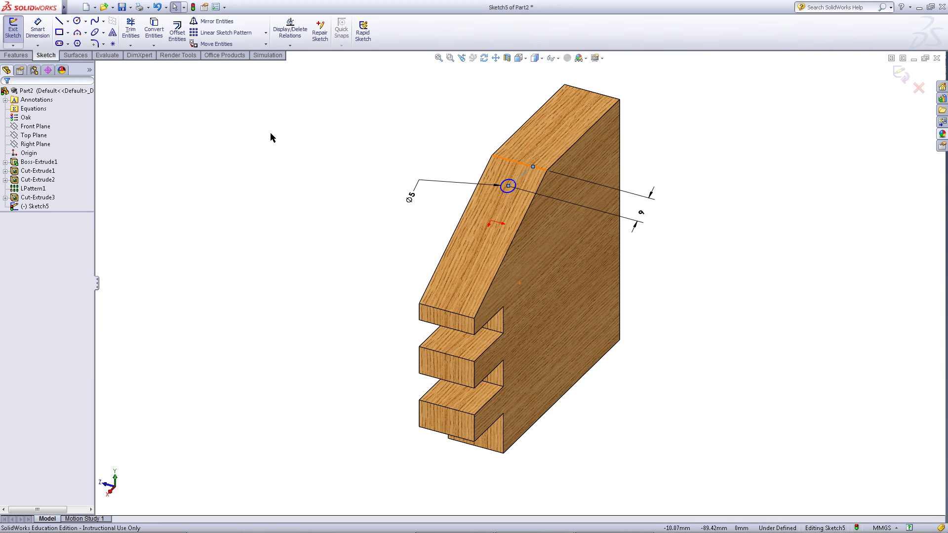
Step: Make the centerline Horizontal and add a Midpoint relation between its outer endpoint and the sloped face's upper edge
click(524, 174)
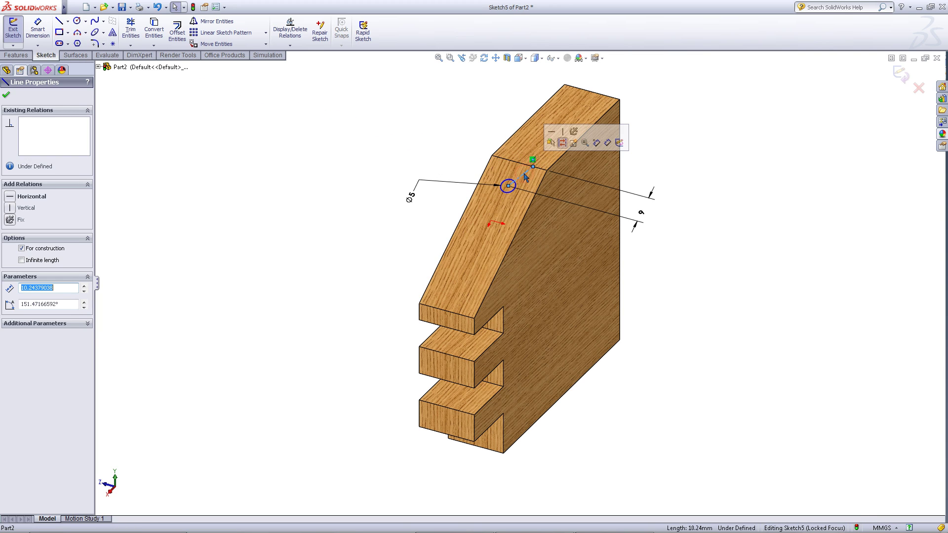
click(11, 197)
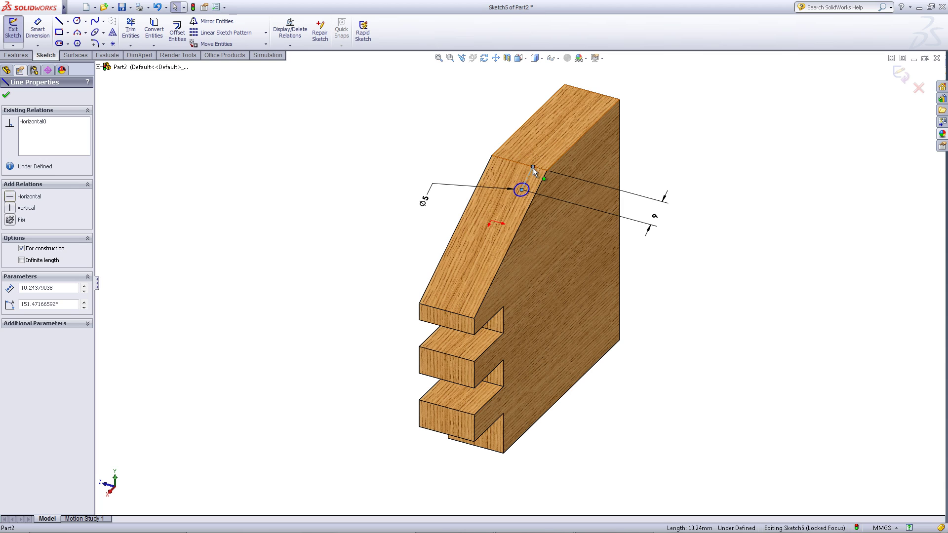
click(533, 168)
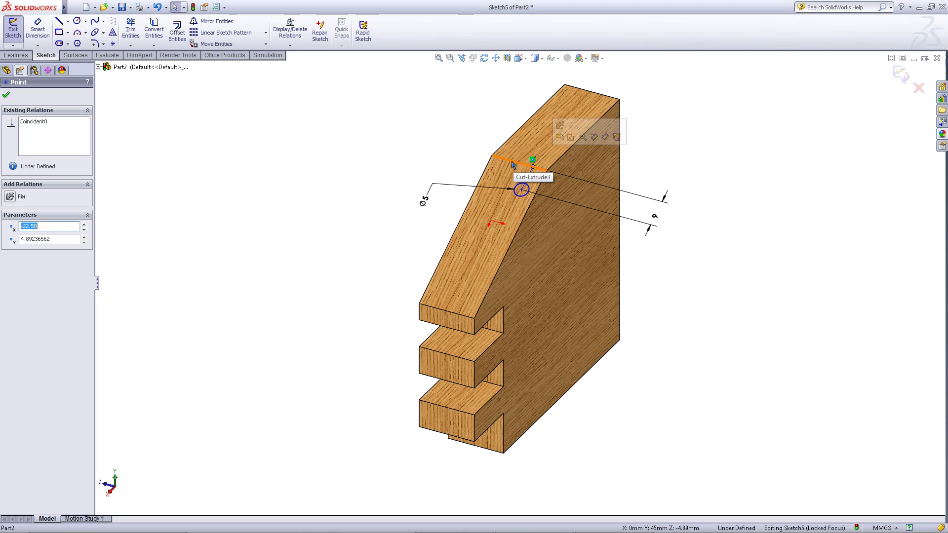
ctrl+click(511, 161)
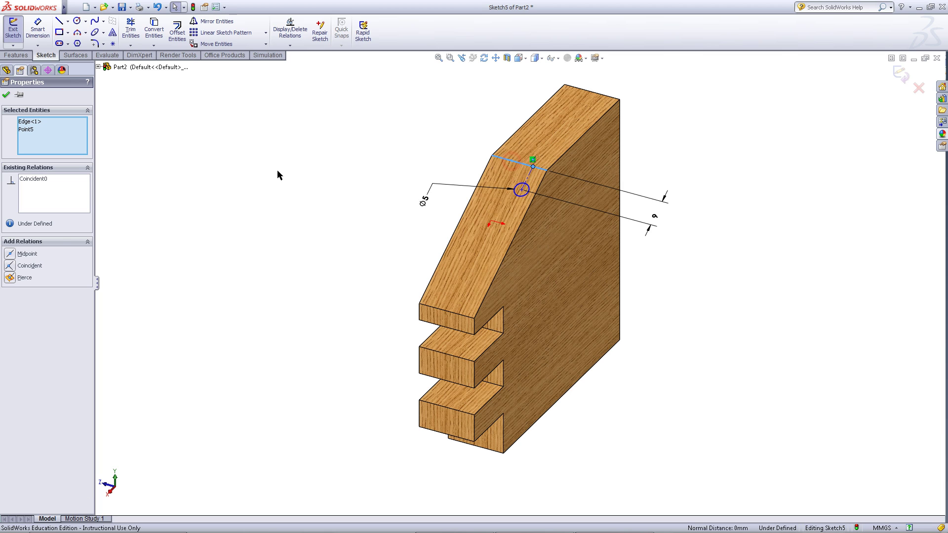
click(15, 255)
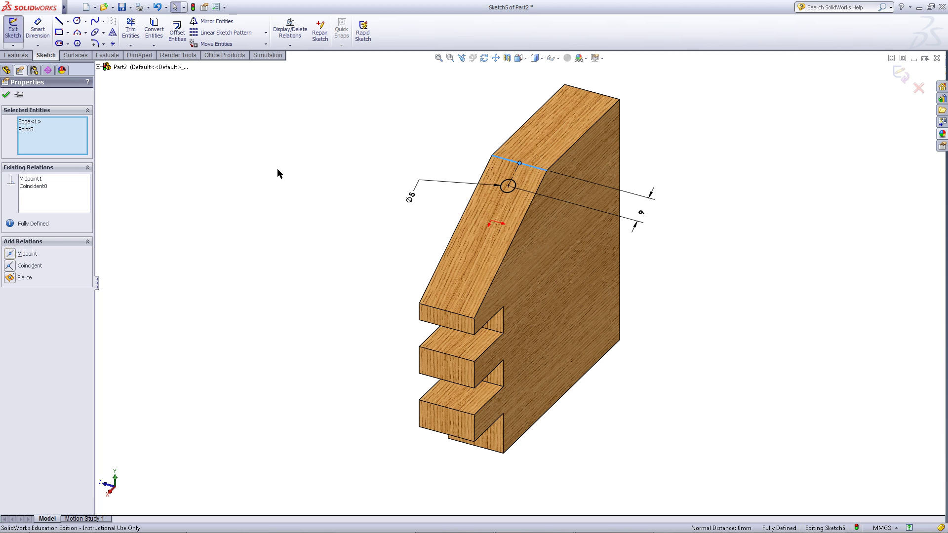
click(6, 97)
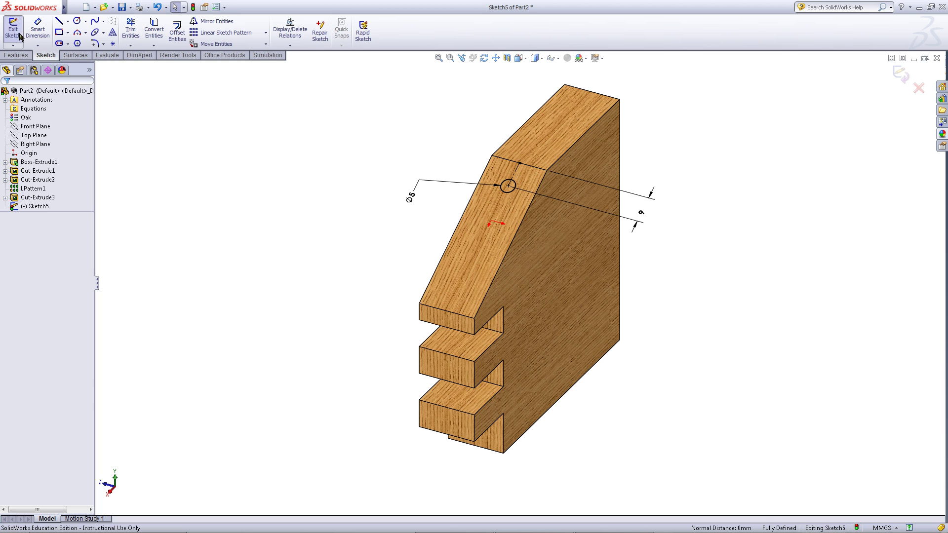
Step: Exit the sketch and cut the circle into the sloped face with a Blind Extruded Cut 5 mm deep
click(13, 32)
click(16, 55)
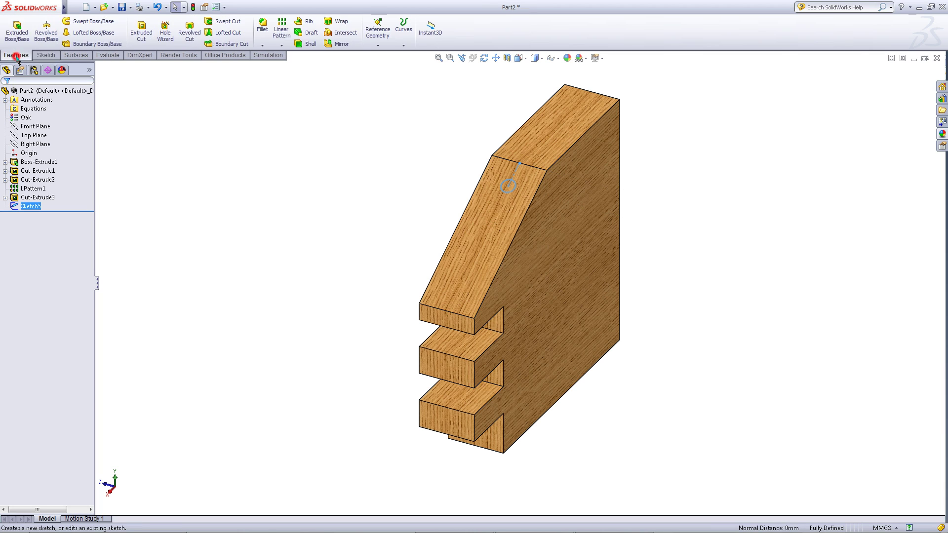
click(141, 31)
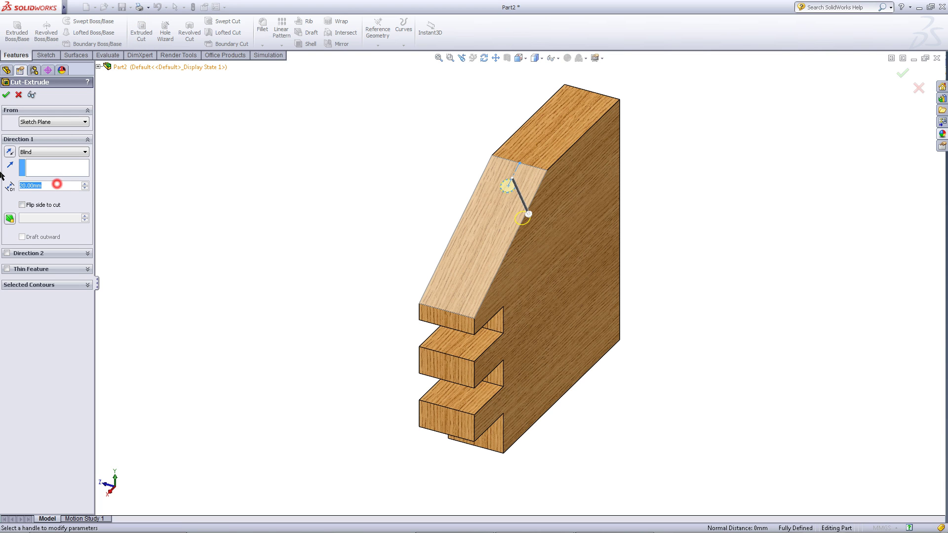
text(5)
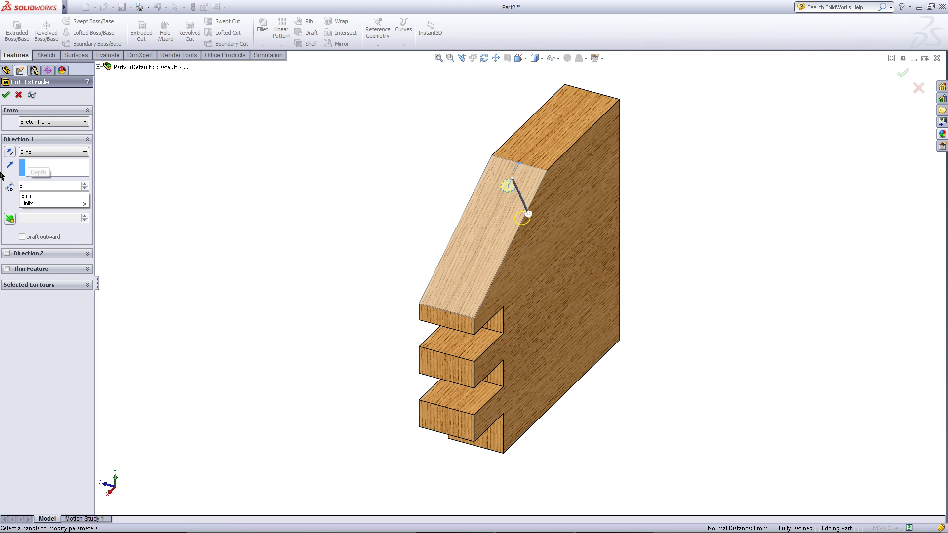
click(6, 95)
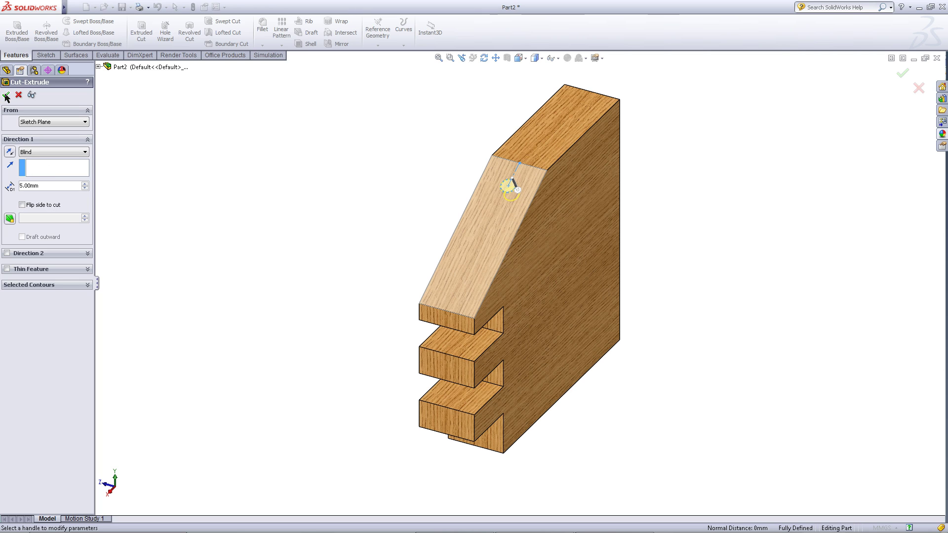
click(6, 95)
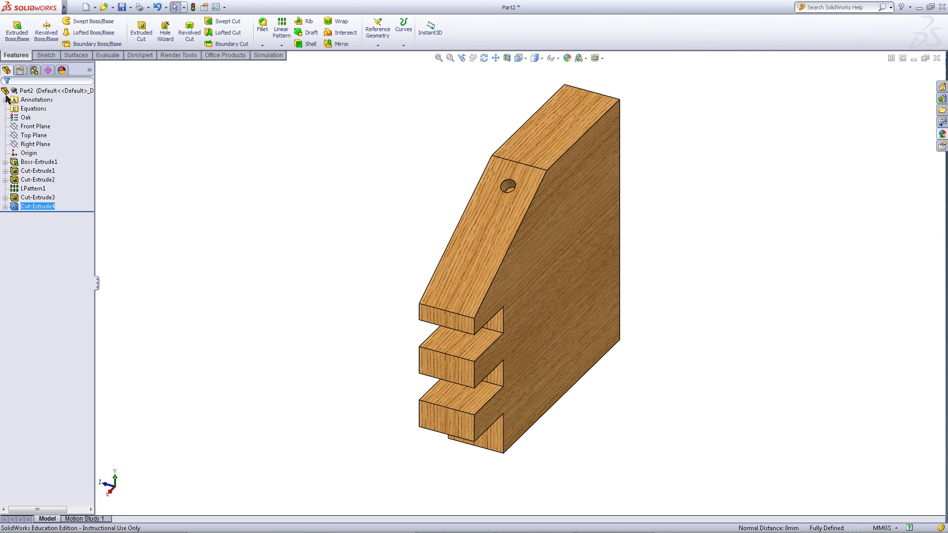
Step: Linear-pattern the hole down the sloped face along its side edge, with 2 instances spaced 28 mm apart
click(282, 29)
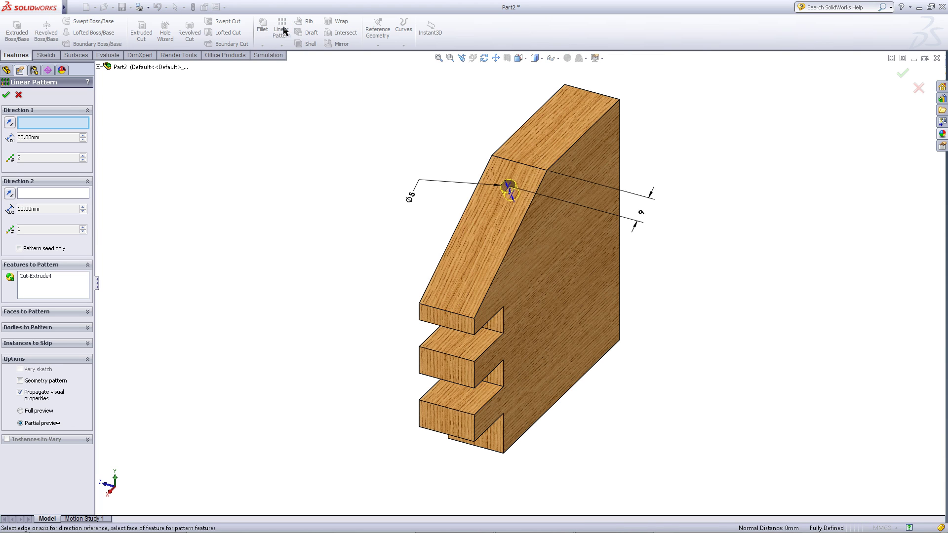
click(494, 278)
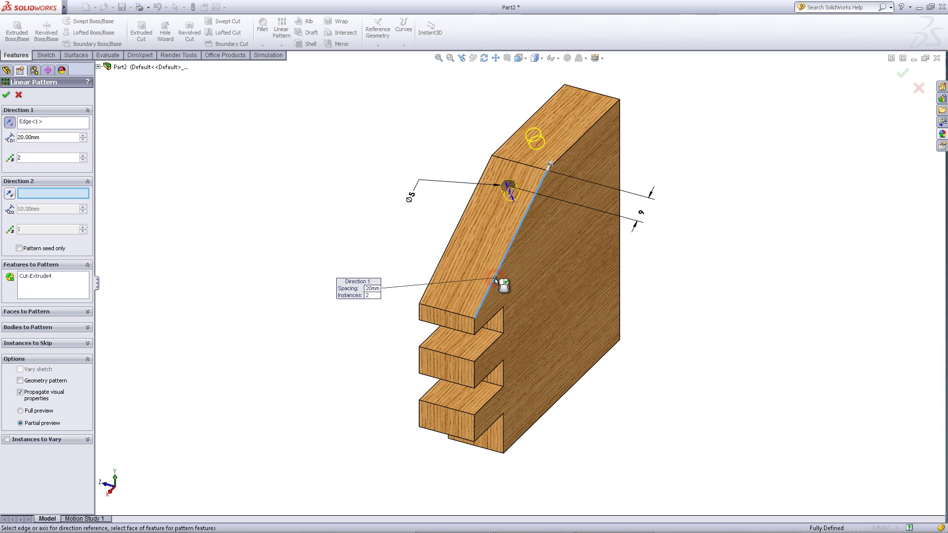
click(550, 165)
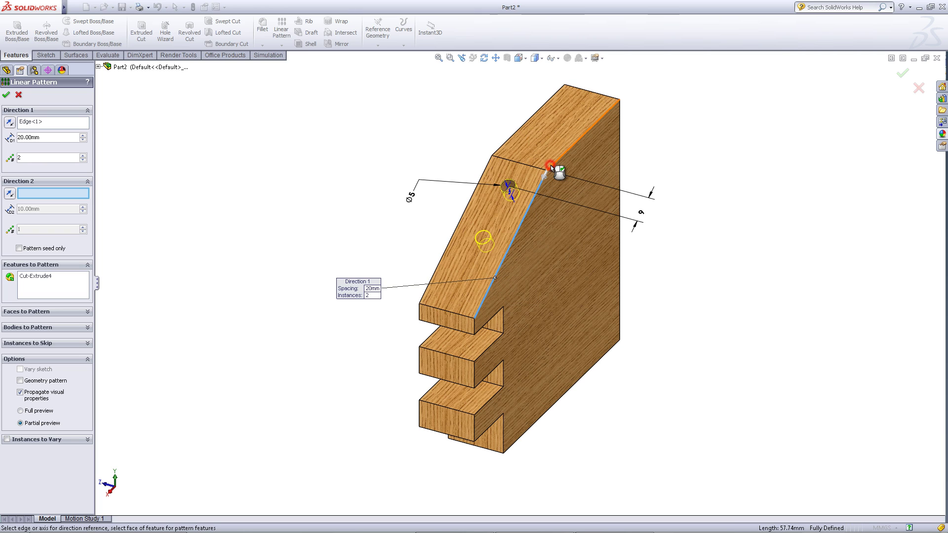
click(56, 137)
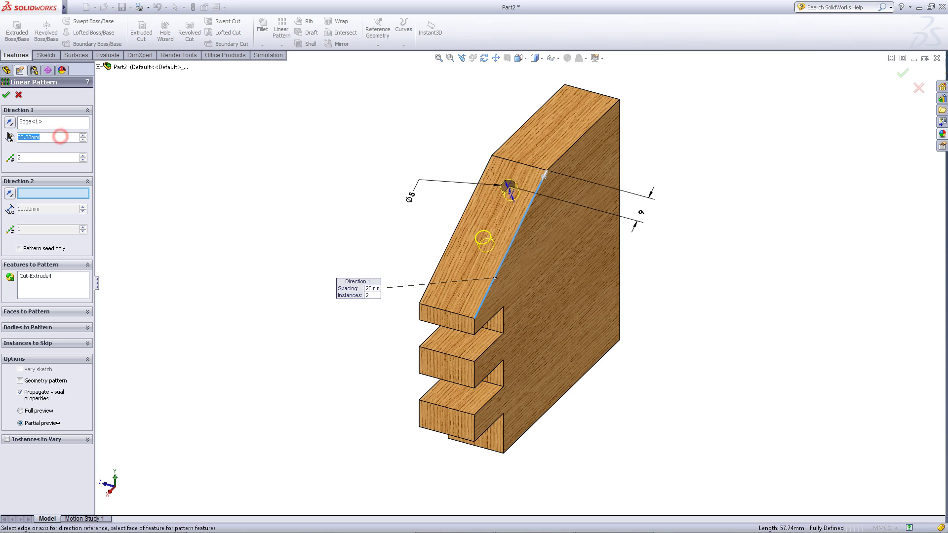
text(28)
right_click(23, 147)
mouse_move(23, 151)
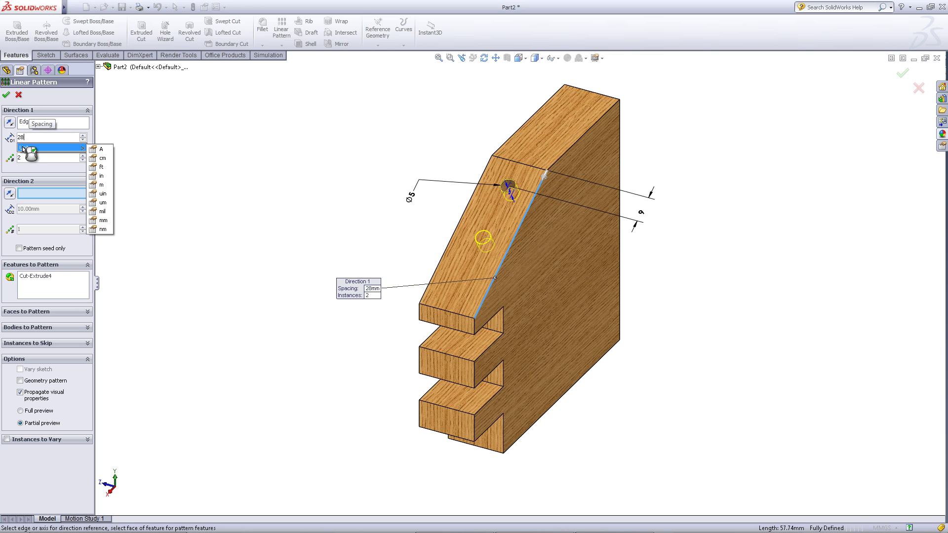
click(6, 97)
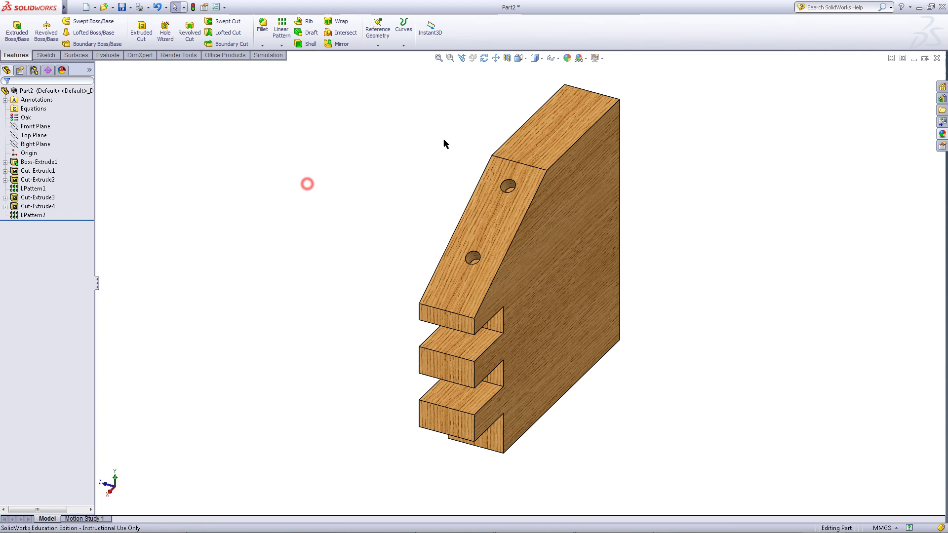
Step: In the Bottom view, start a sketch on the notched end's underside face and draw a circle about 4.9 mm in diameter
click(519, 58)
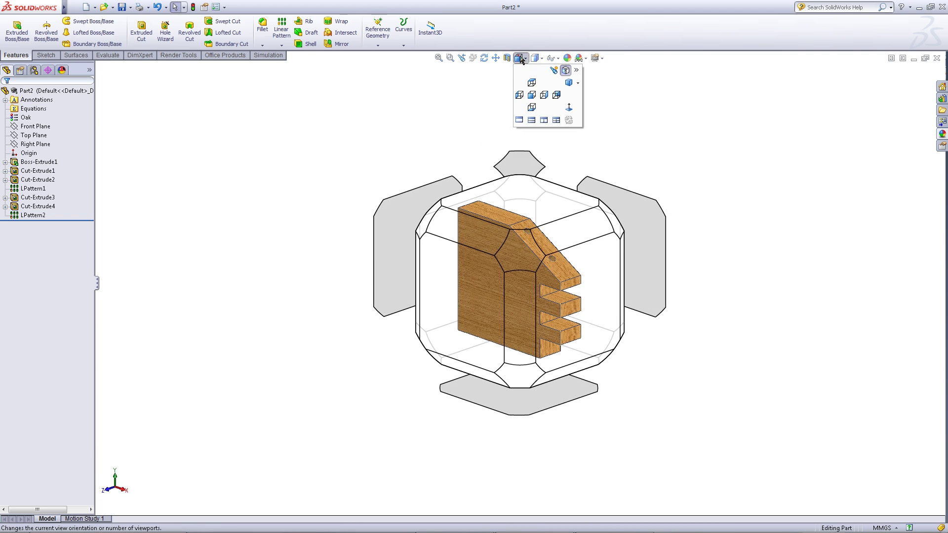
click(532, 109)
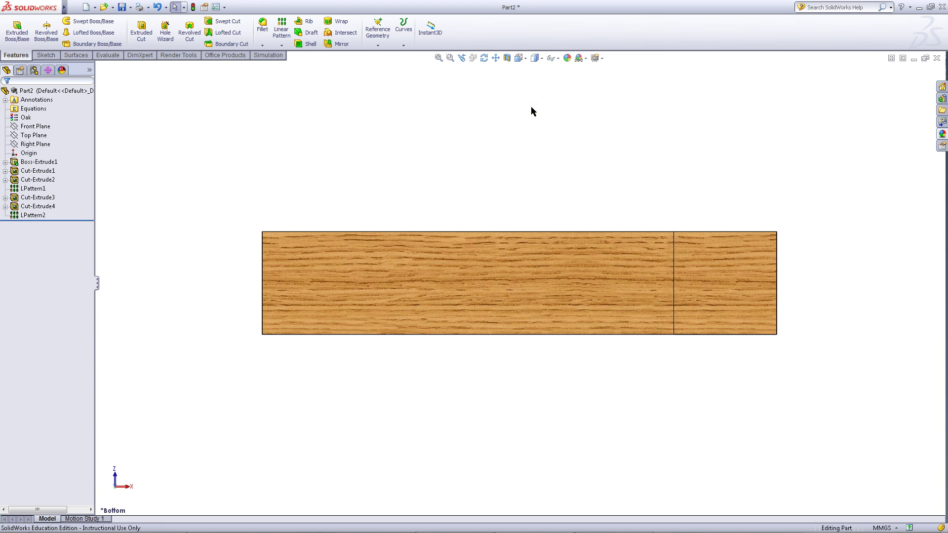
right_click(729, 292)
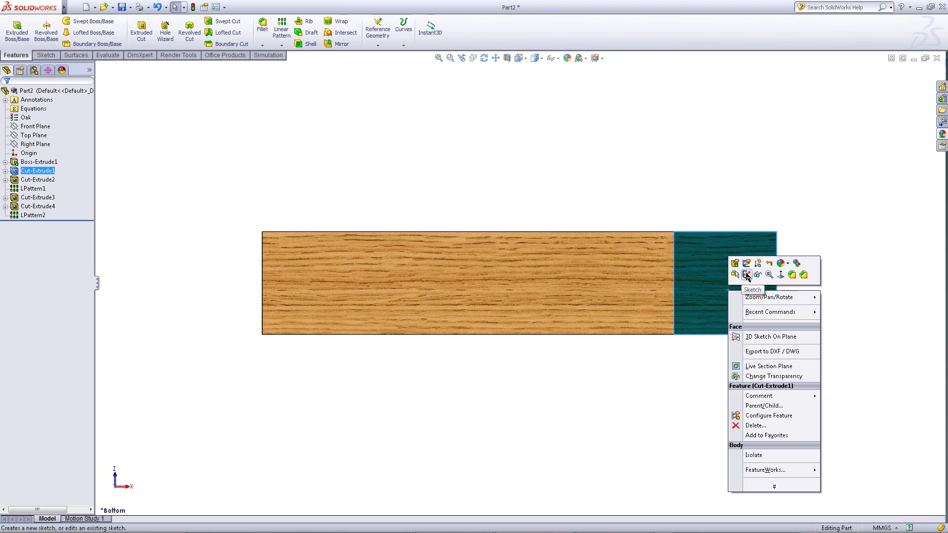
click(747, 275)
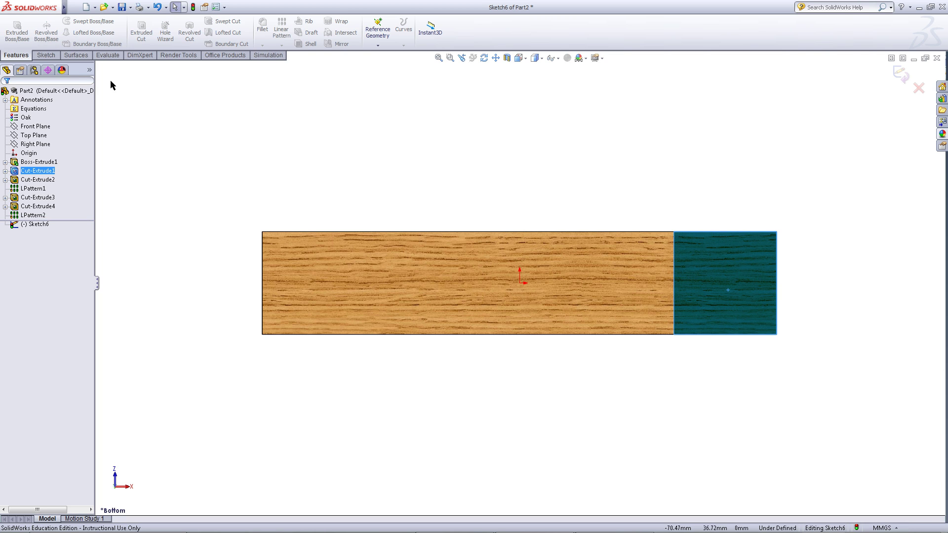
click(46, 55)
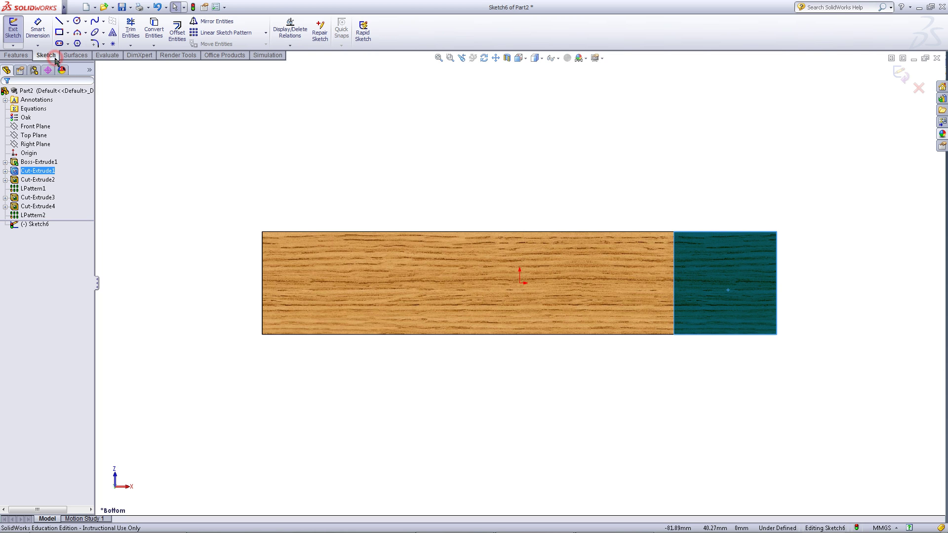
click(77, 22)
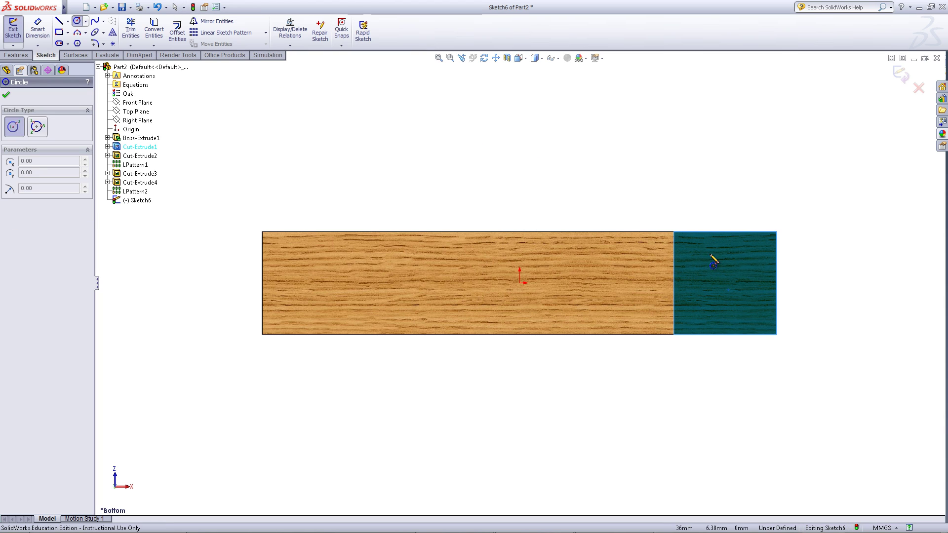
drag(729, 284, 741, 283)
Step: Set the diameter of the circle on the underside face to 5 mm
click(48, 38)
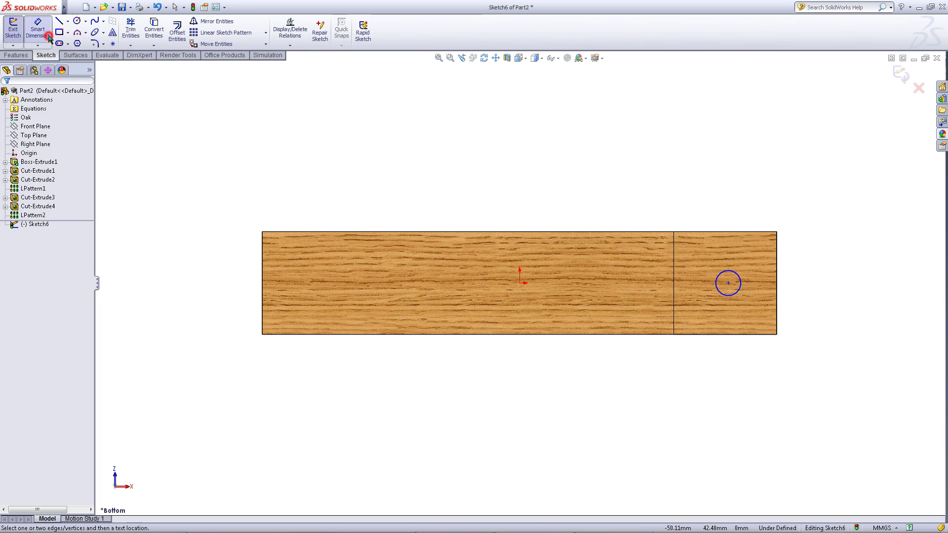
click(737, 276)
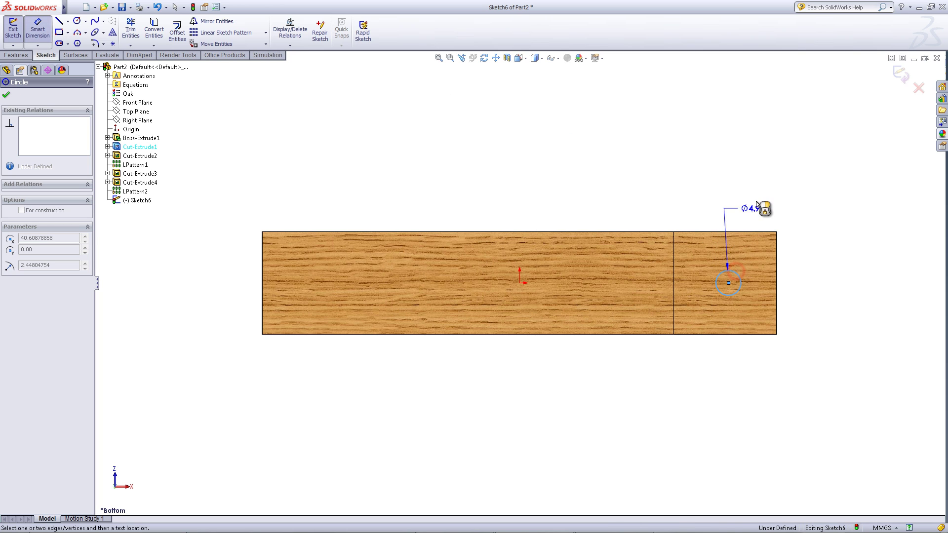
click(790, 197)
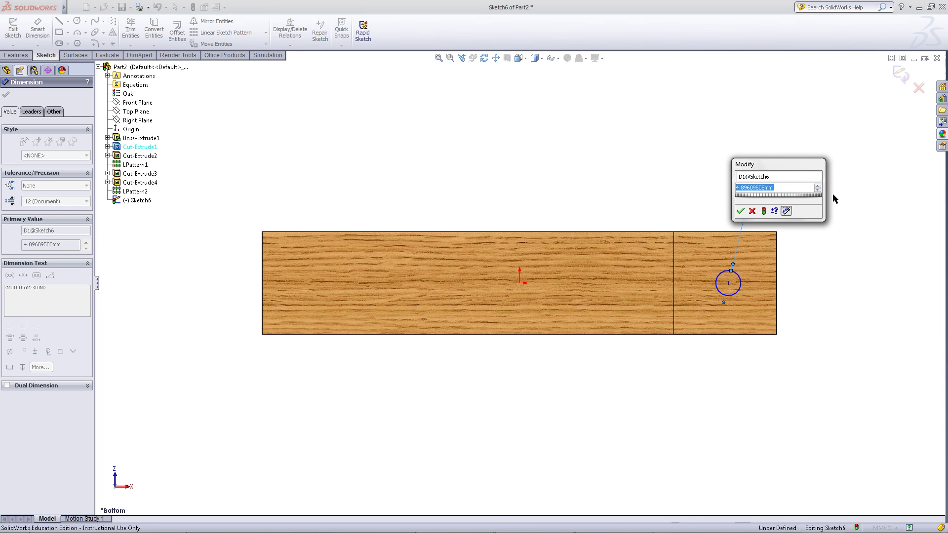
text(5)
key(Return)
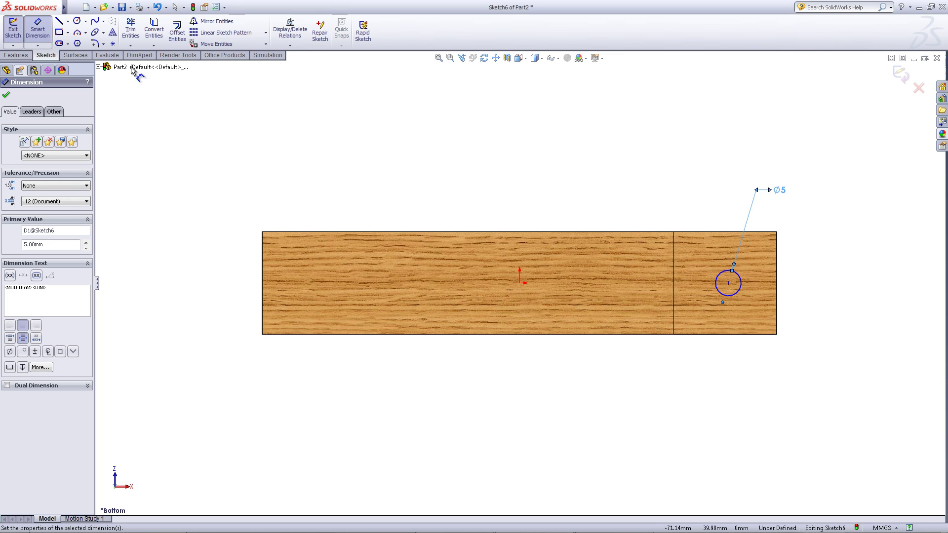
Step: Draw a diagonal construction centerline between opposite corners of the notched end's underside face, passing near the circle's centre
click(68, 21)
click(84, 42)
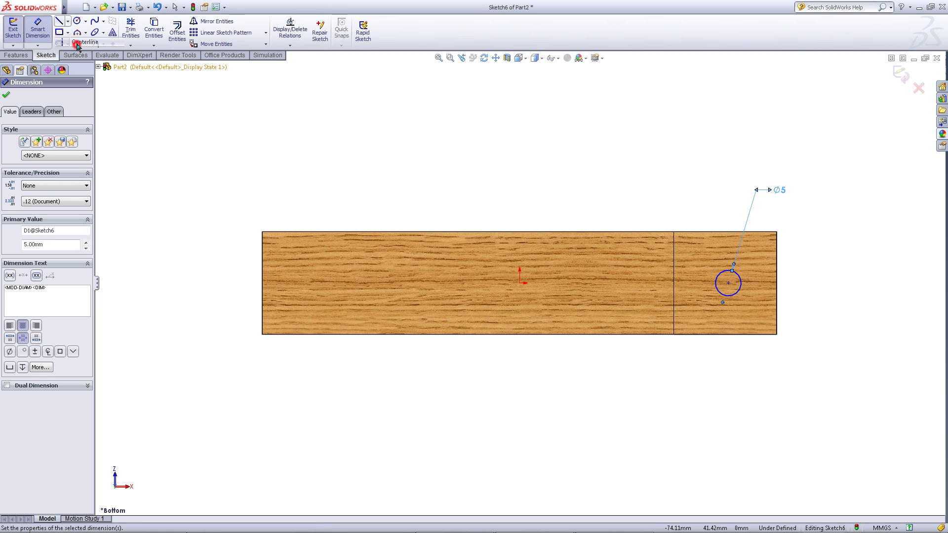
click(674, 233)
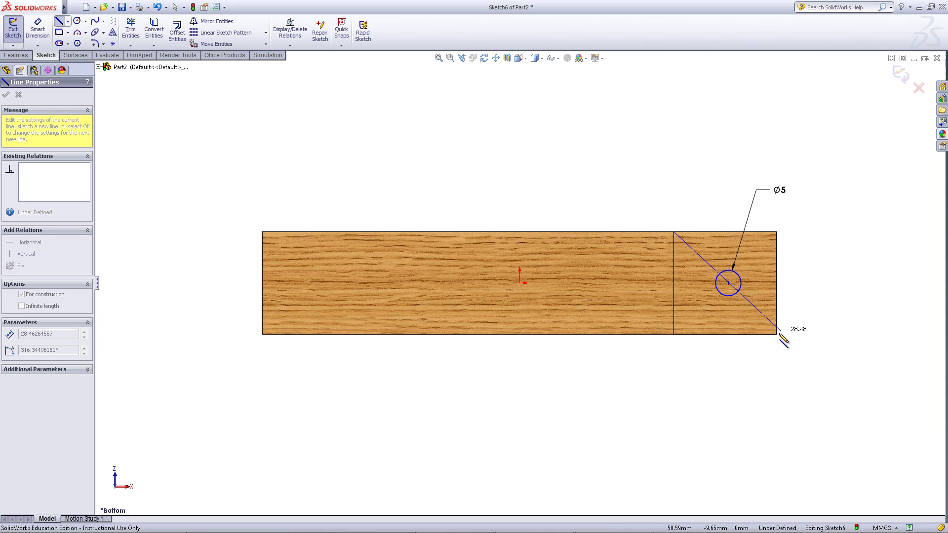
click(777, 335)
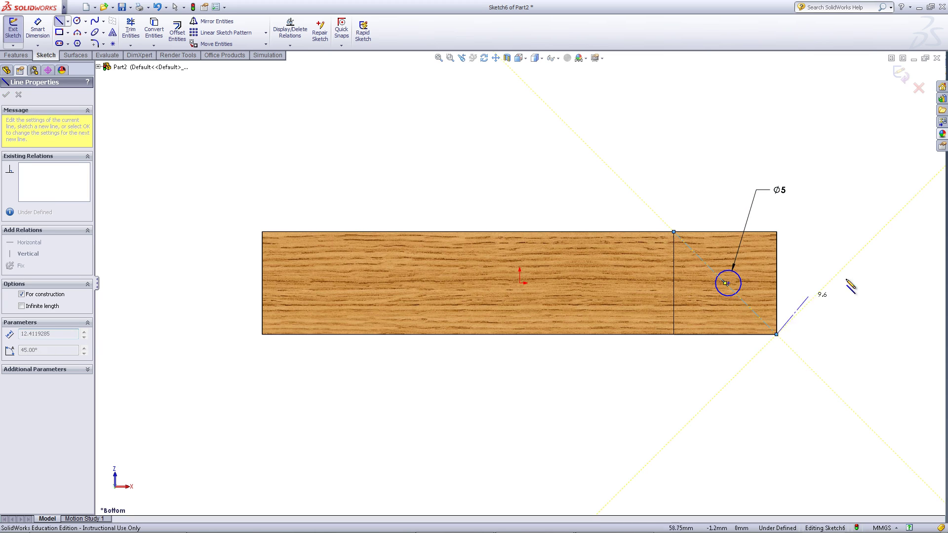
right_click(867, 274)
click(876, 257)
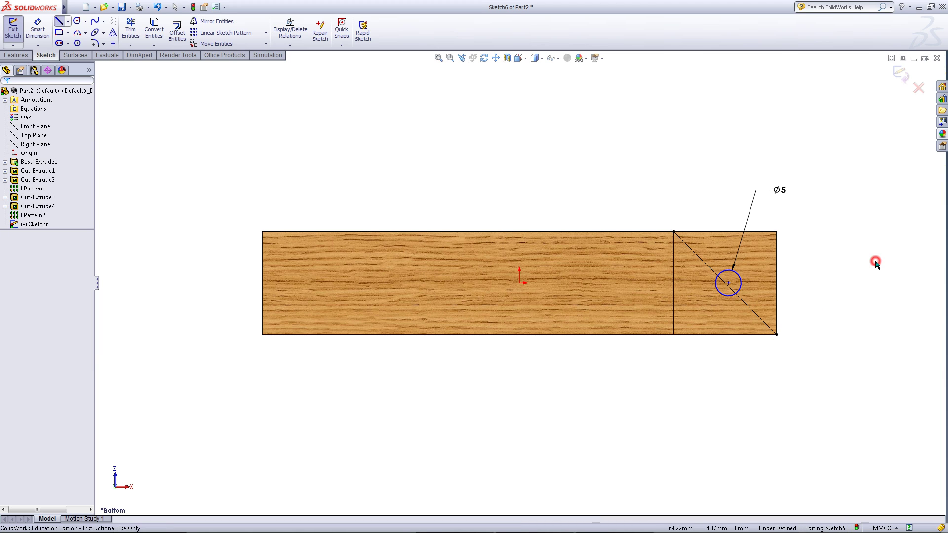
Step: Add a Midpoint relation between the circle's centre and the diagonal centerline
click(728, 284)
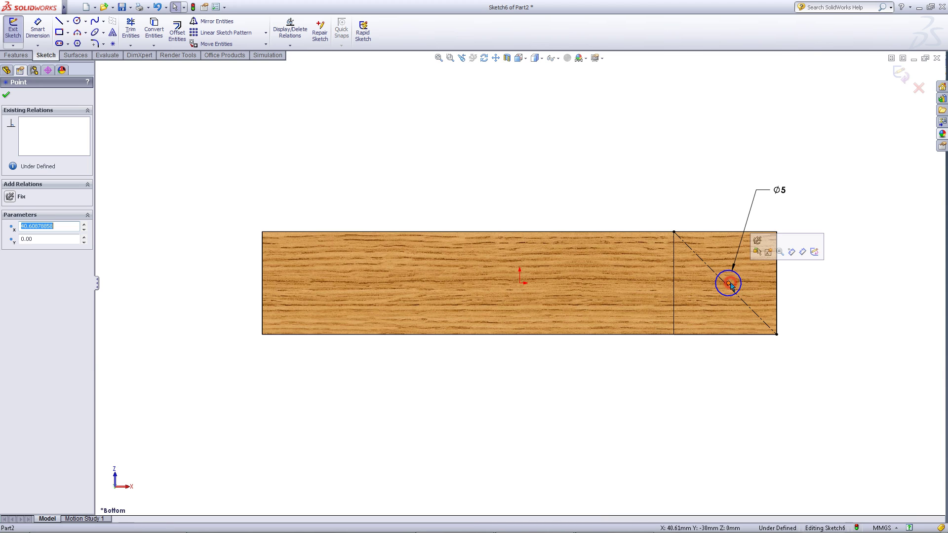
ctrl+click(746, 307)
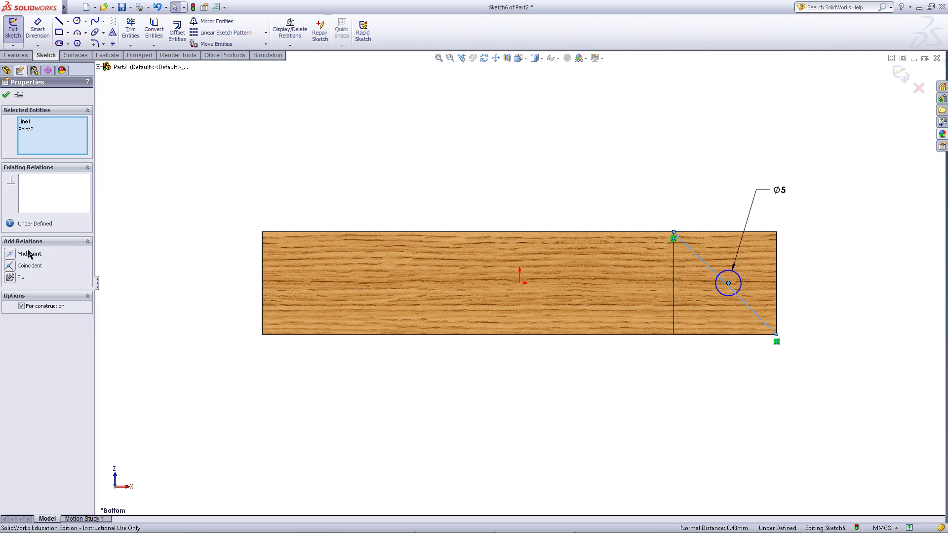
click(11, 254)
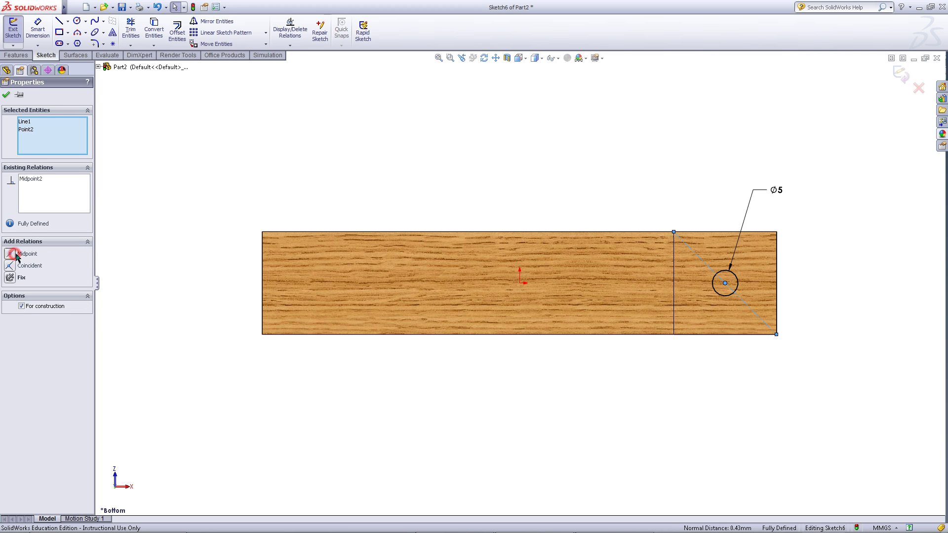
click(6, 96)
Step: Cut the 5 mm circle through the notched end with an Extruded Cut set to Through All
click(13, 57)
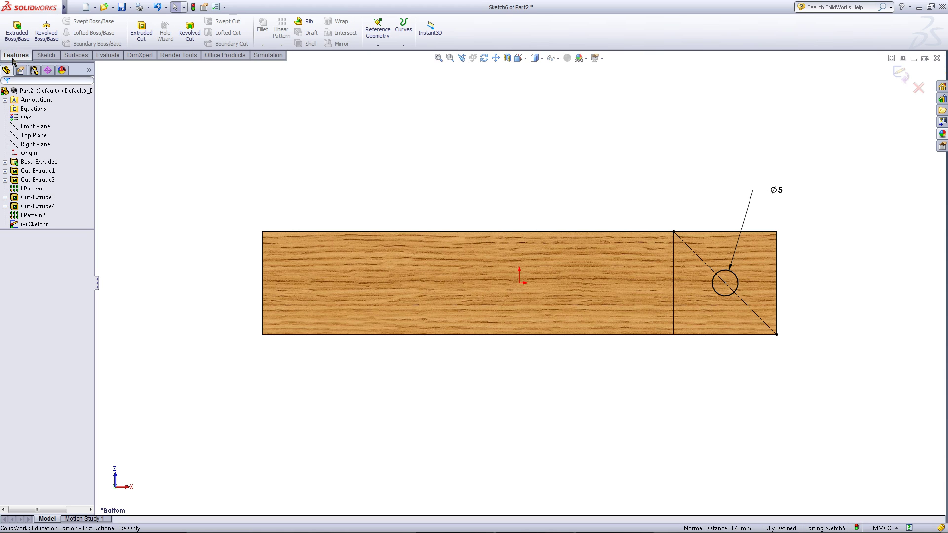
click(143, 34)
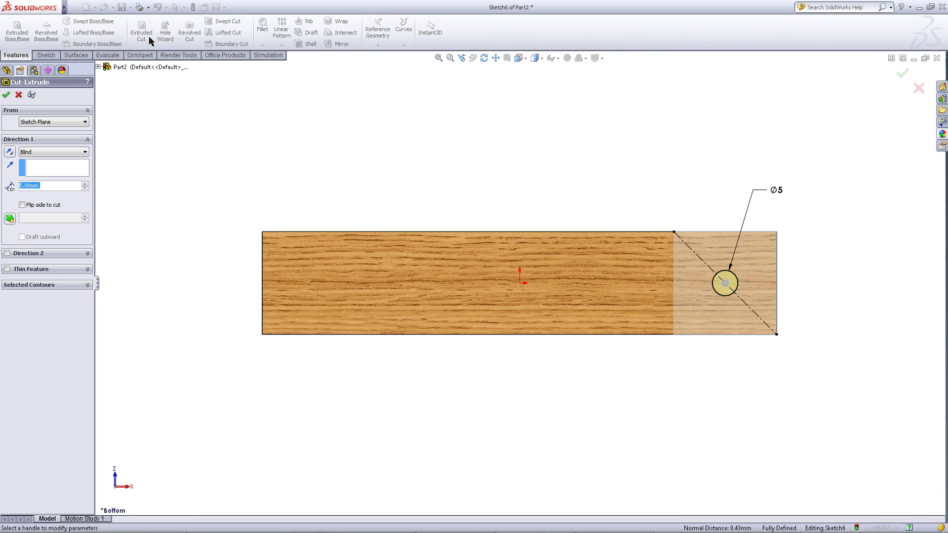
click(85, 152)
click(75, 167)
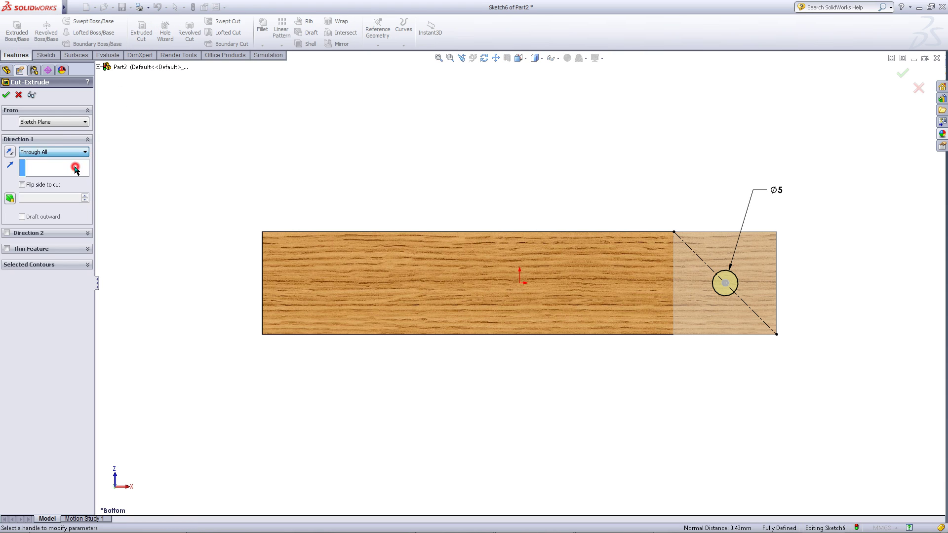
click(5, 96)
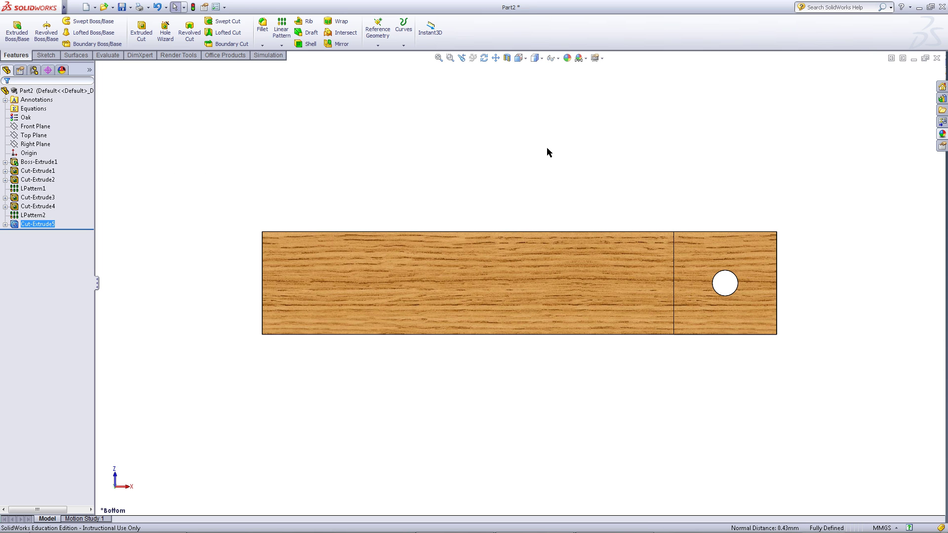
Step: In the Trimetric view, start a Mirror feature with the Right Plane as the mirror plane
middle_drag(547, 152, 570, 438)
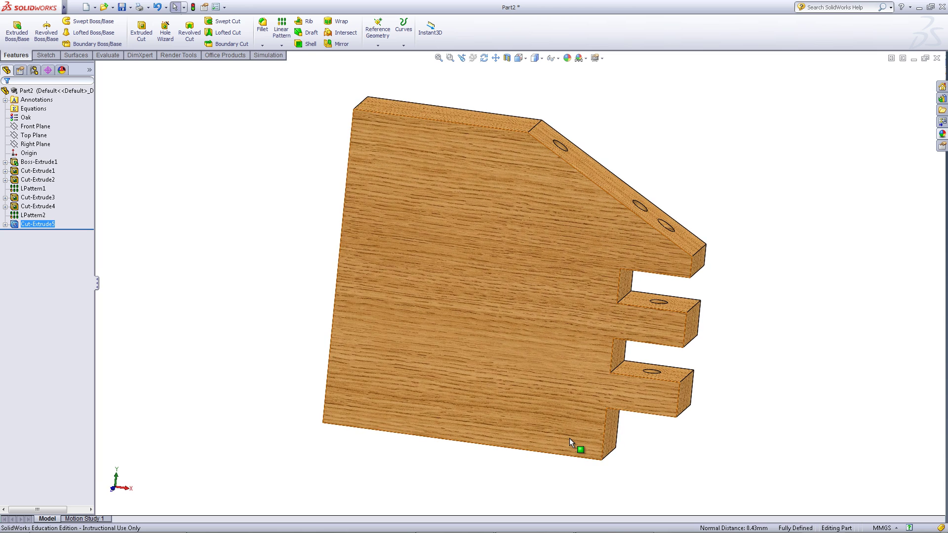
scroll(497, 312, up, 2)
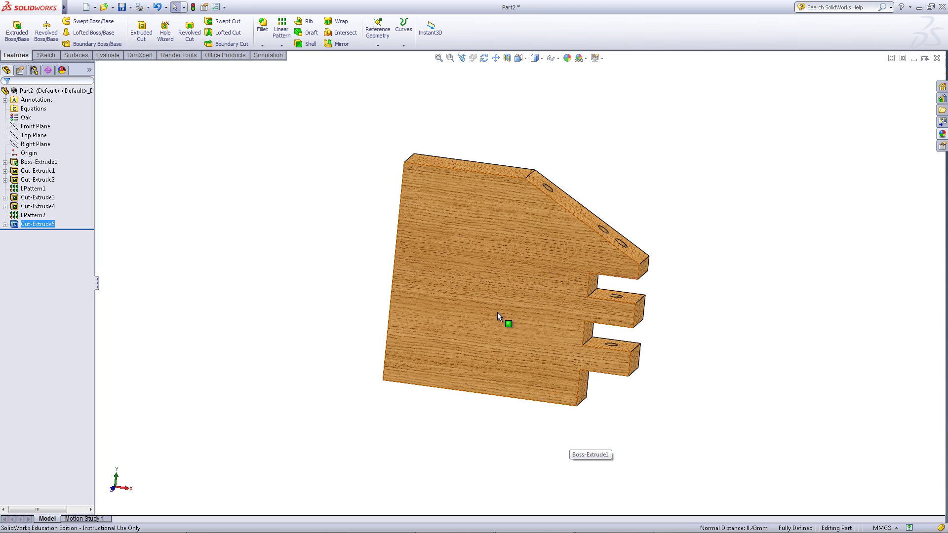
click(271, 222)
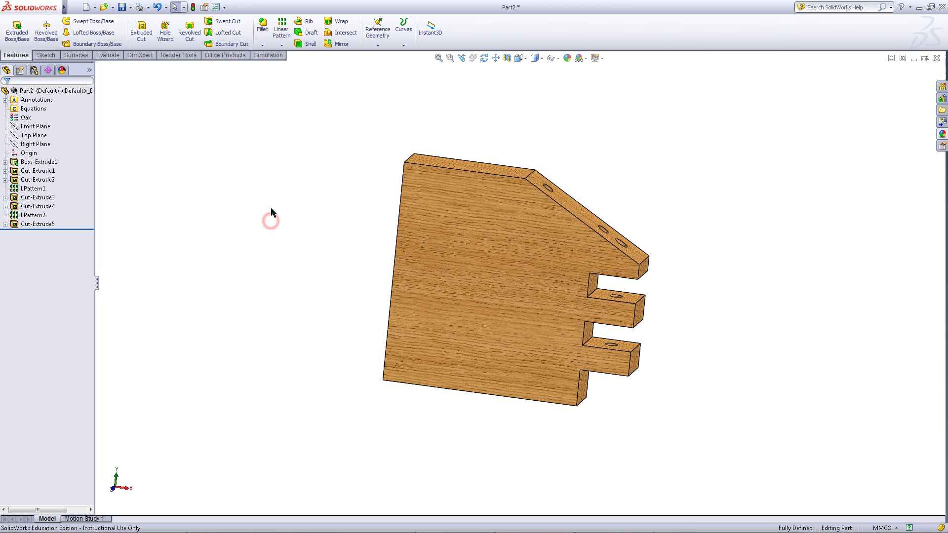
click(518, 58)
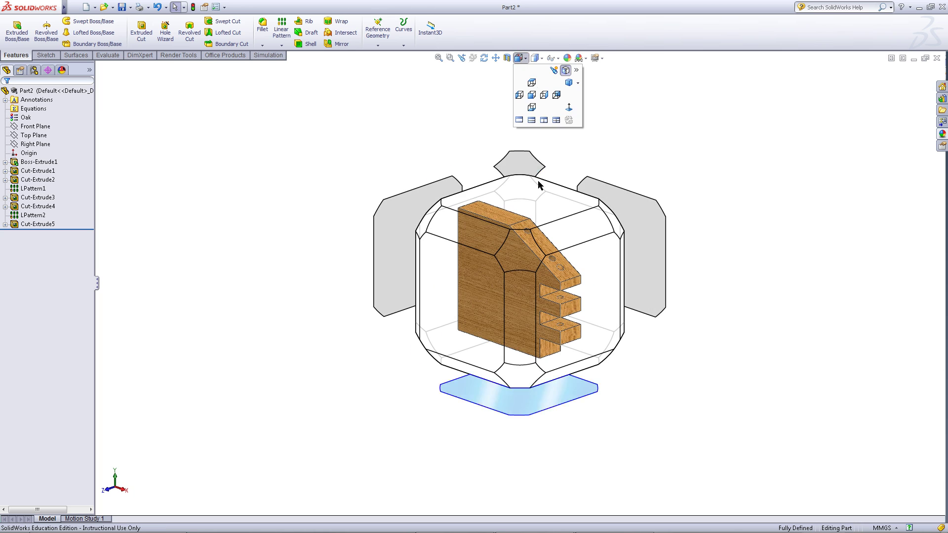
click(525, 253)
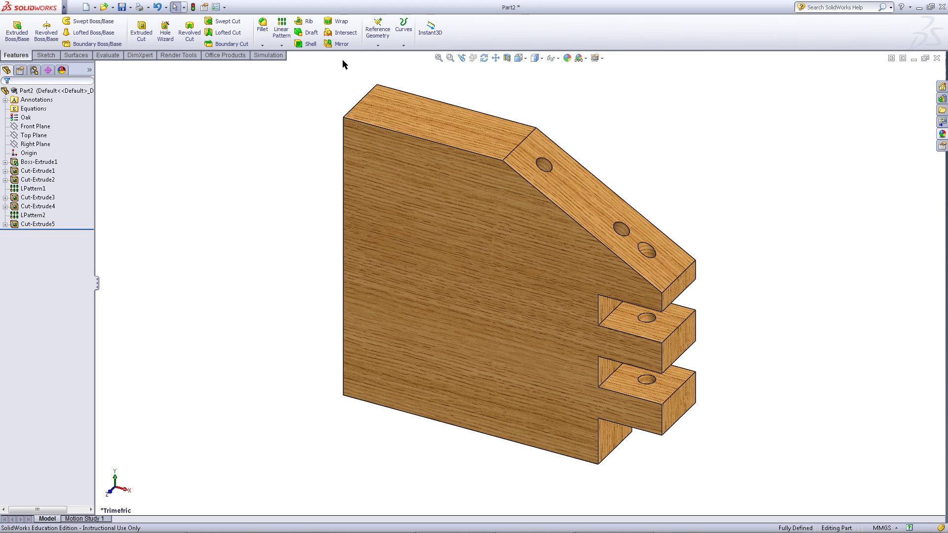
click(342, 44)
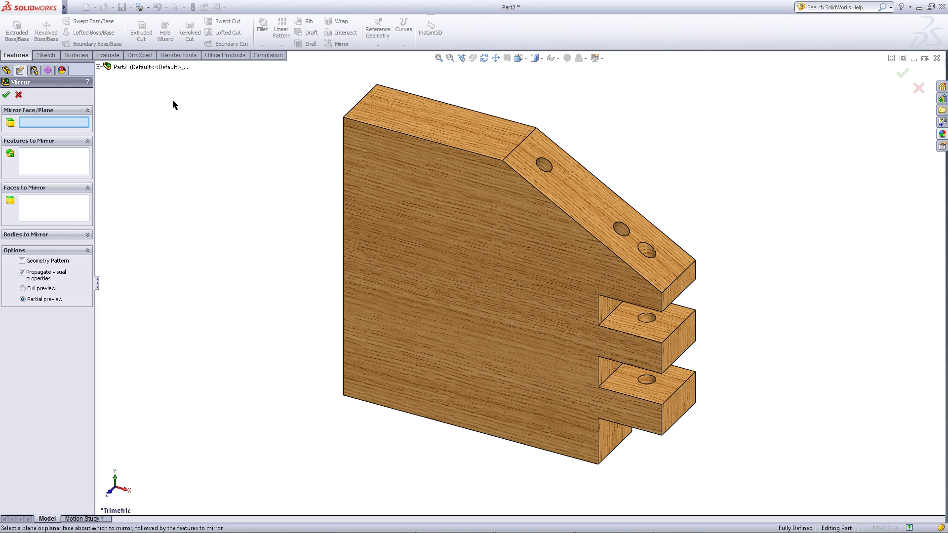
click(99, 67)
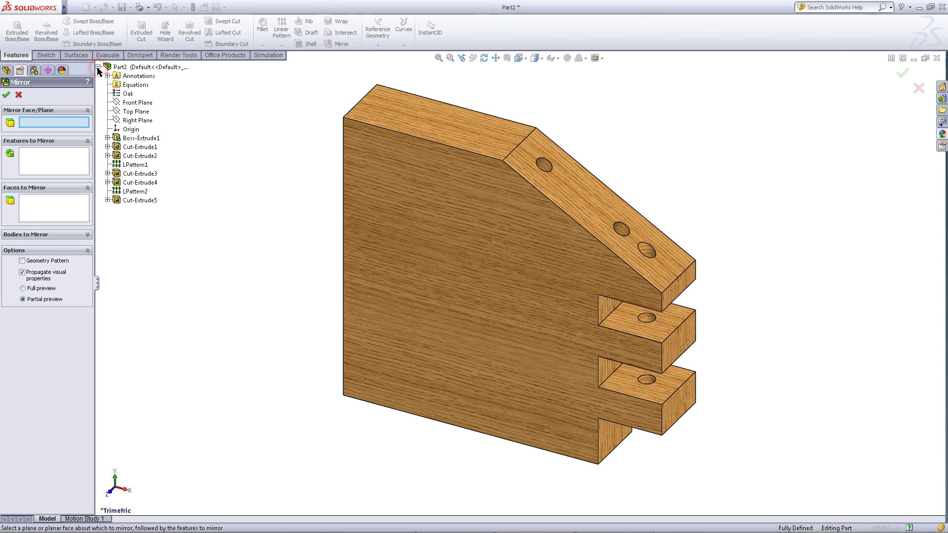
click(126, 120)
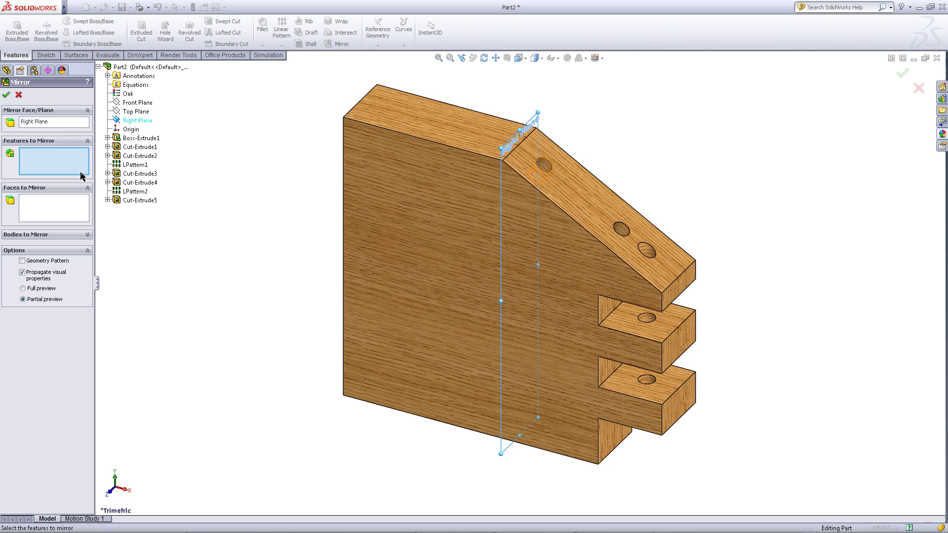
Step: Mirror all five cut extrudes and both linear patterns to the part's opposite side
click(134, 147)
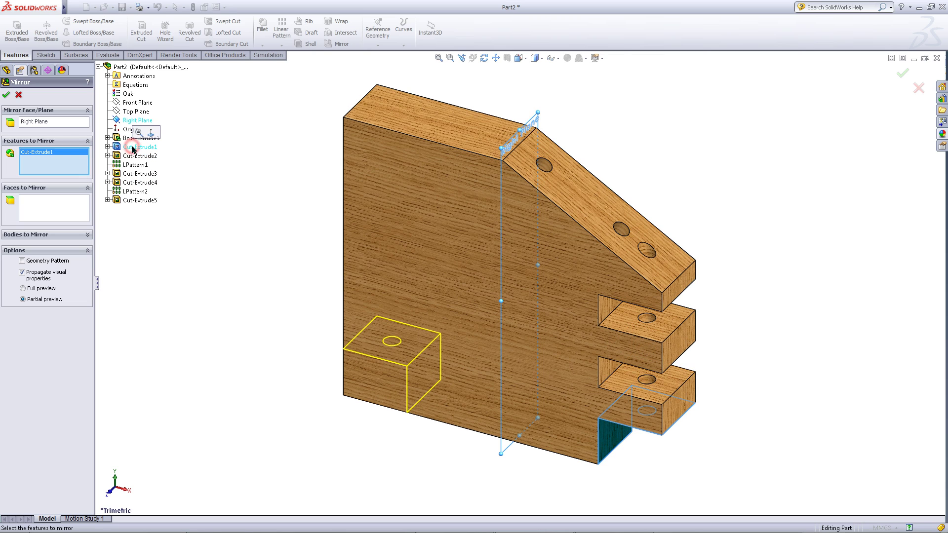
click(130, 157)
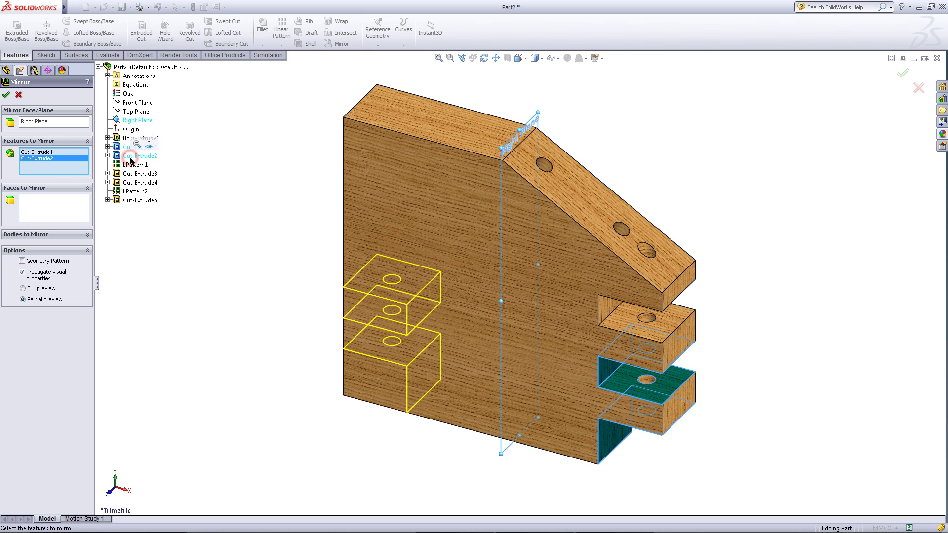
click(131, 166)
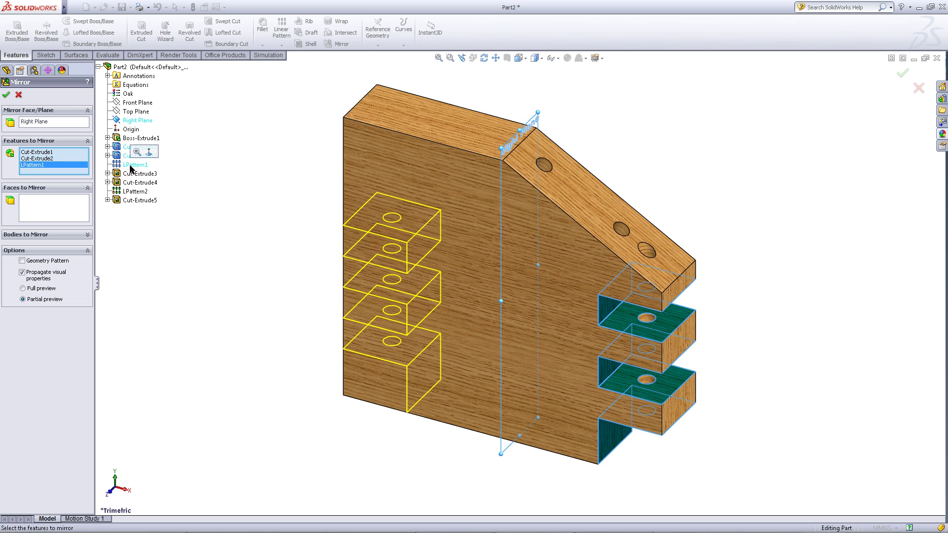
click(131, 175)
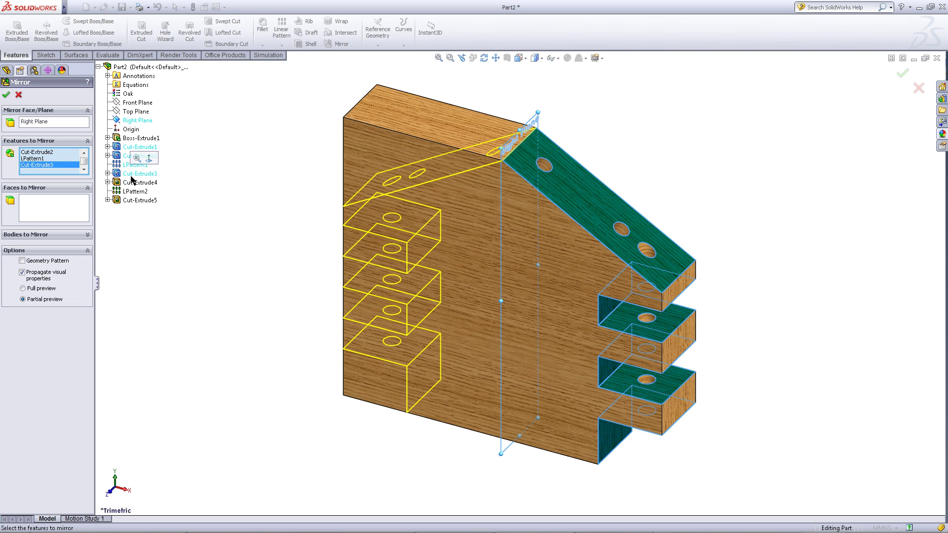
click(133, 182)
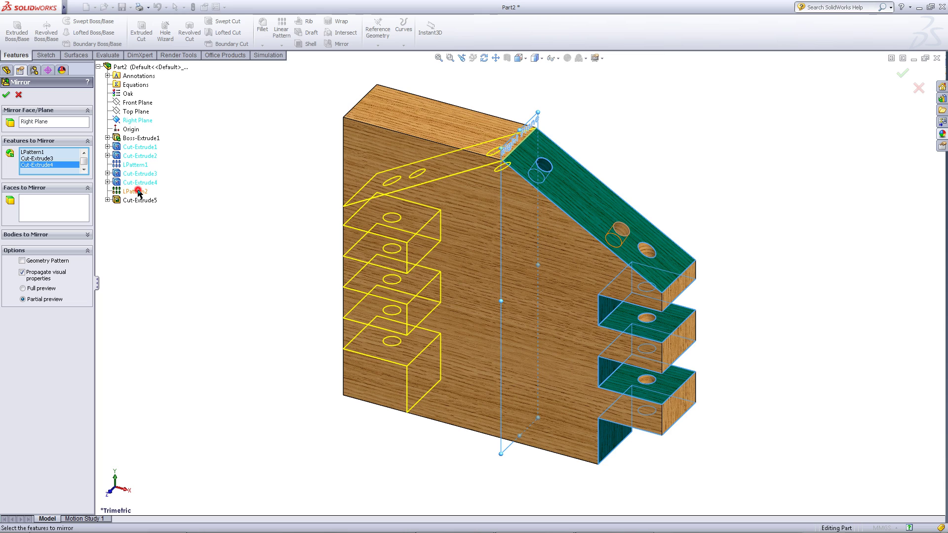
click(139, 192)
click(140, 200)
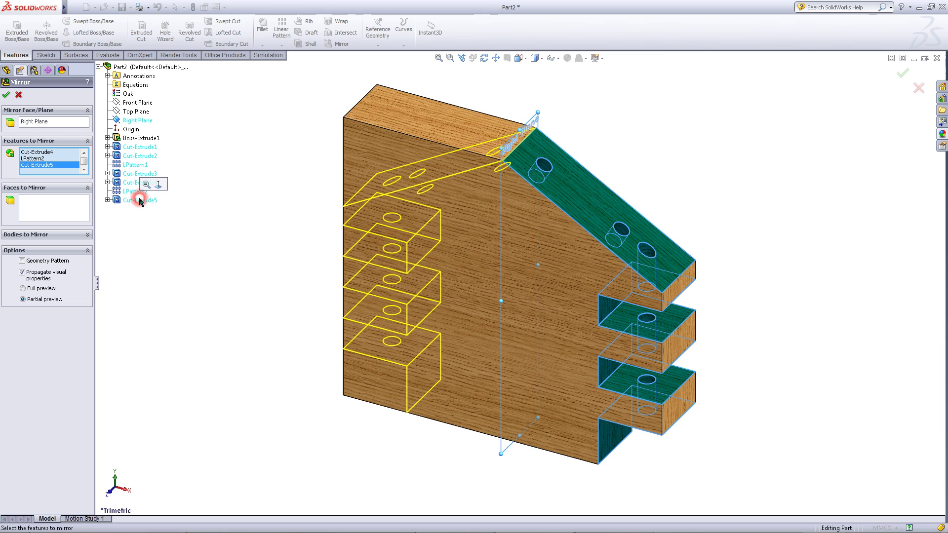
click(6, 94)
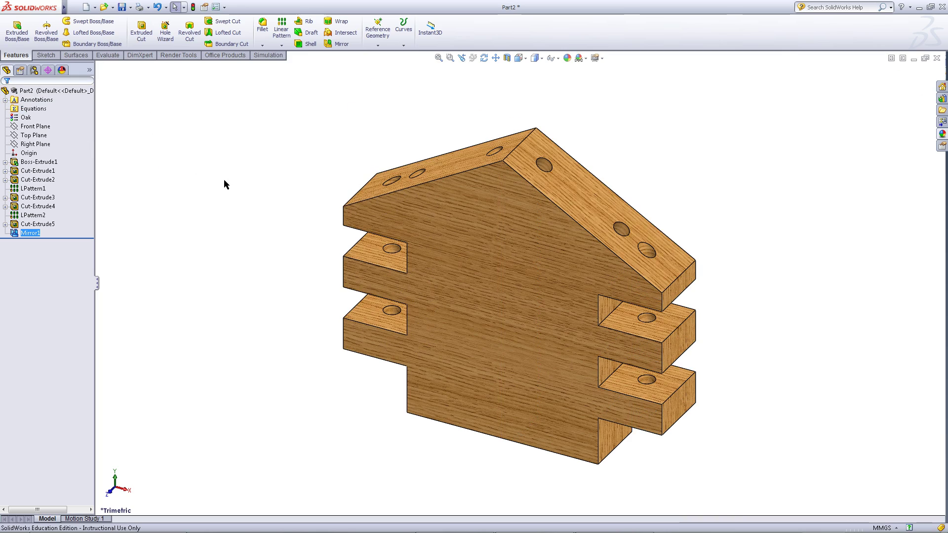
Step: Check the back of the mirrored part and start saving the part in the Cabin folder
middle_drag(380, 271, 413, 205)
key(Escape)
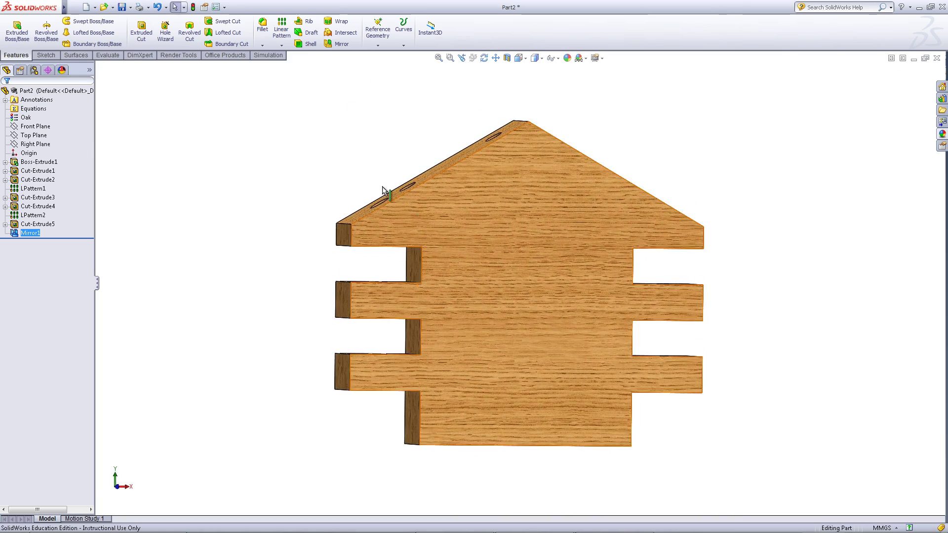
click(282, 114)
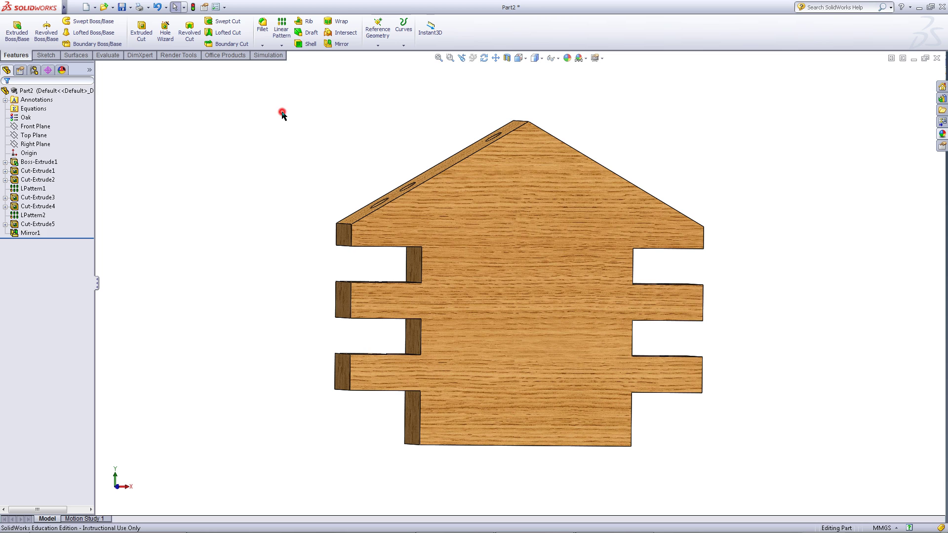
click(122, 7)
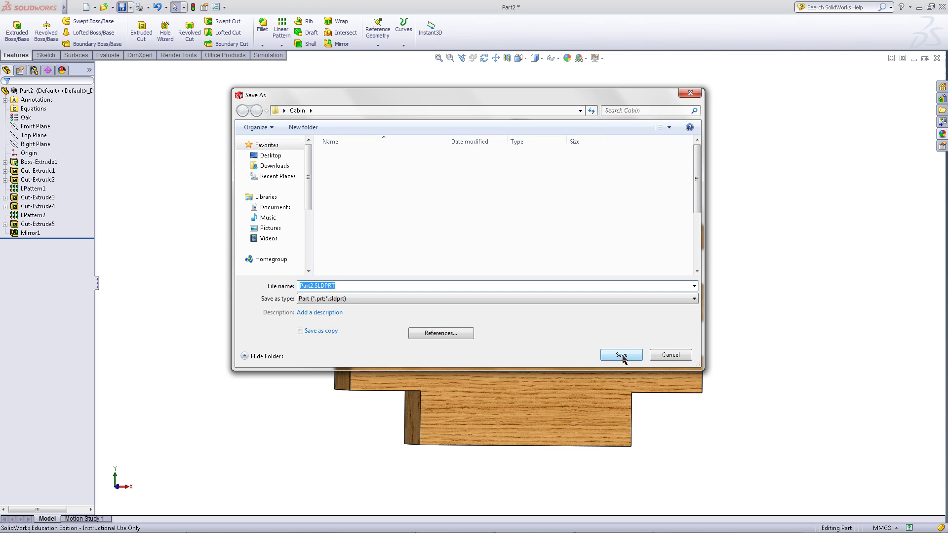